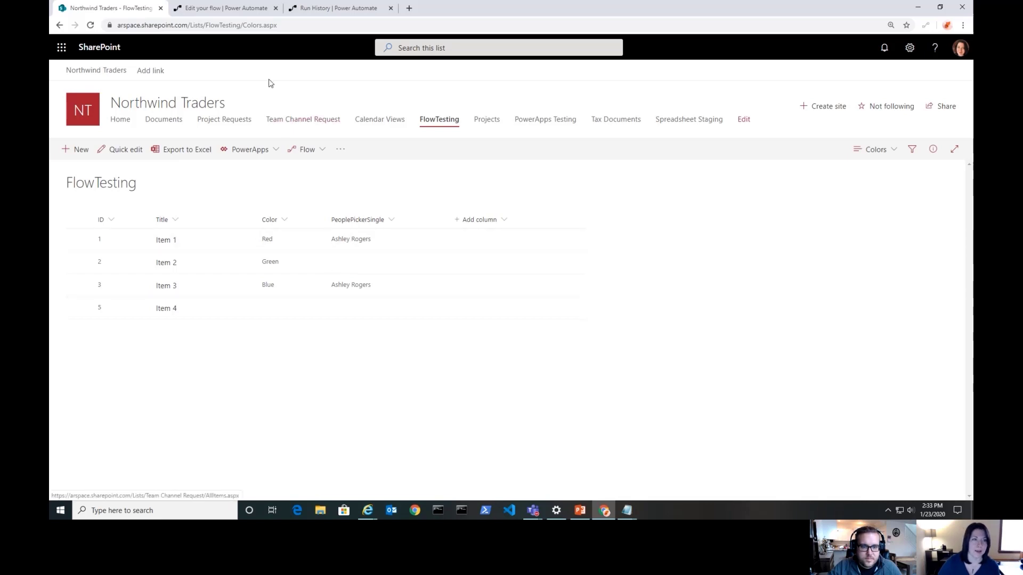
Switch to the browser tab with the HTTP POST flow being edited
{"action": "left_click", "coordinate": [236, 9]}
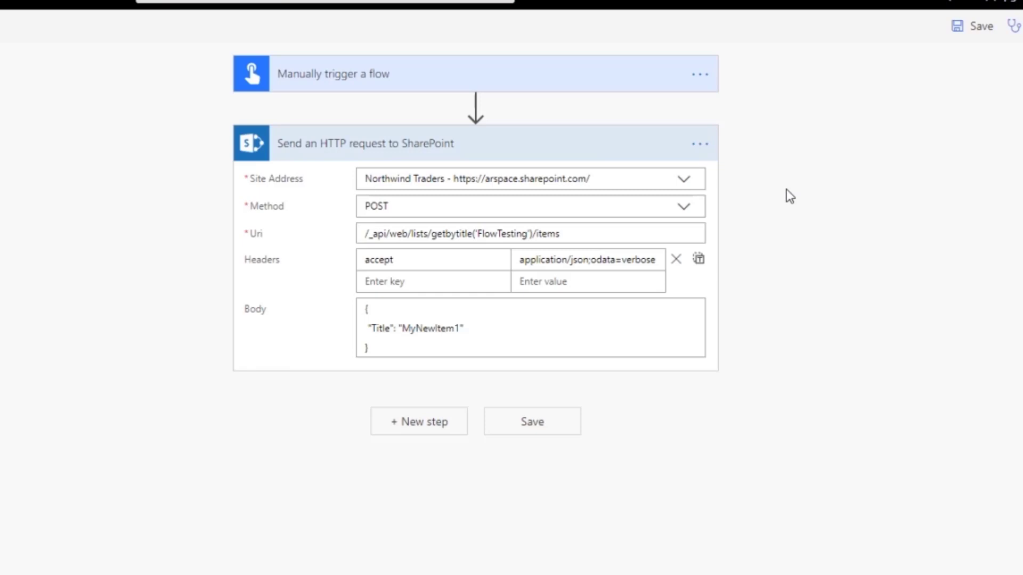
Open the request method list of the SharePoint HTTP step
{"action": "left_click", "coordinate": [686, 209]}
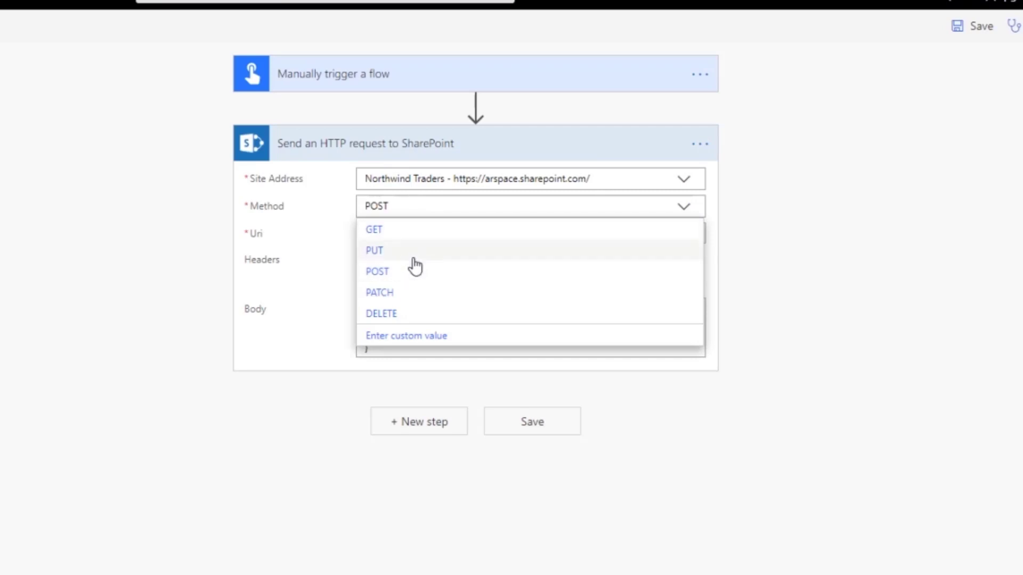
{"action": "left_click", "coordinate": [341, 211]}
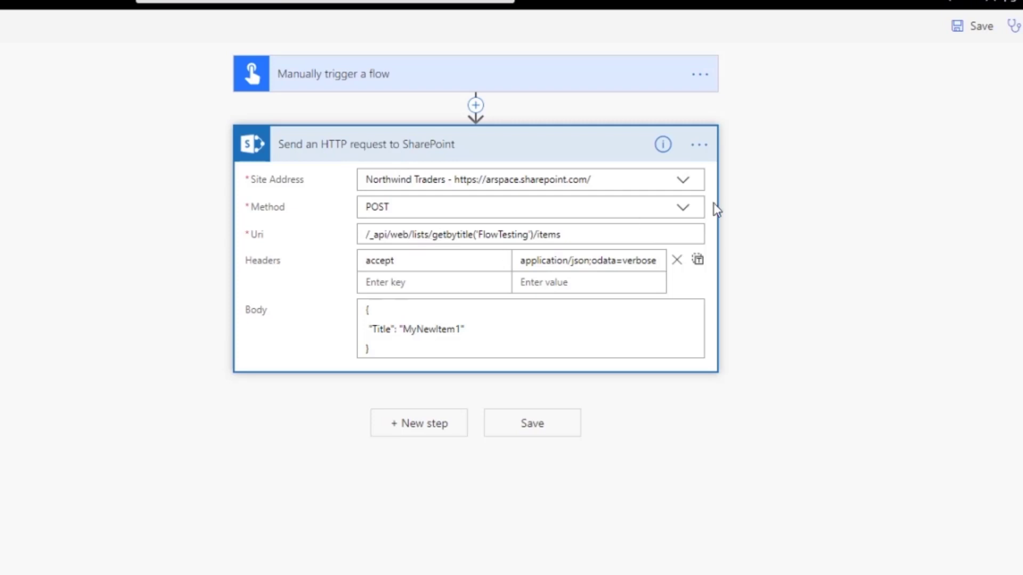
{"action": "left_click", "coordinate": [683, 180]}
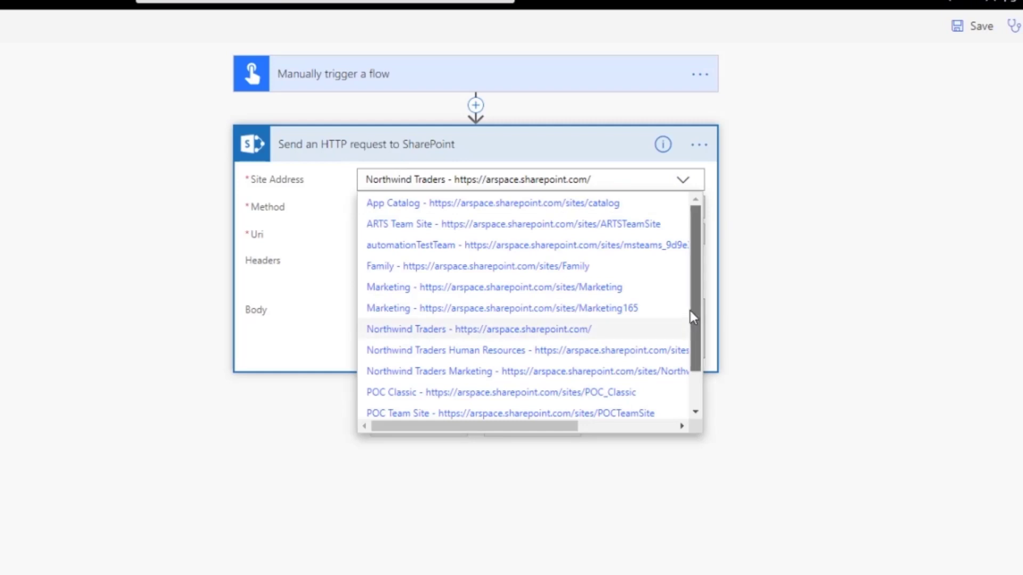
{"action": "scroll", "coordinate": [669, 344], "scroll_direction": "down", "scroll_amount": 2}
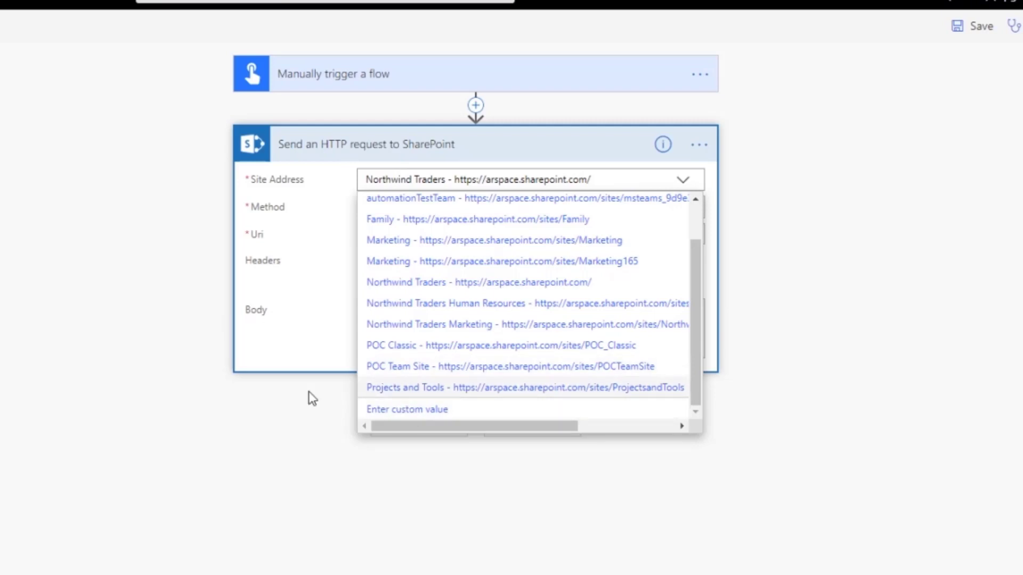
{"action": "left_click", "coordinate": [182, 305]}
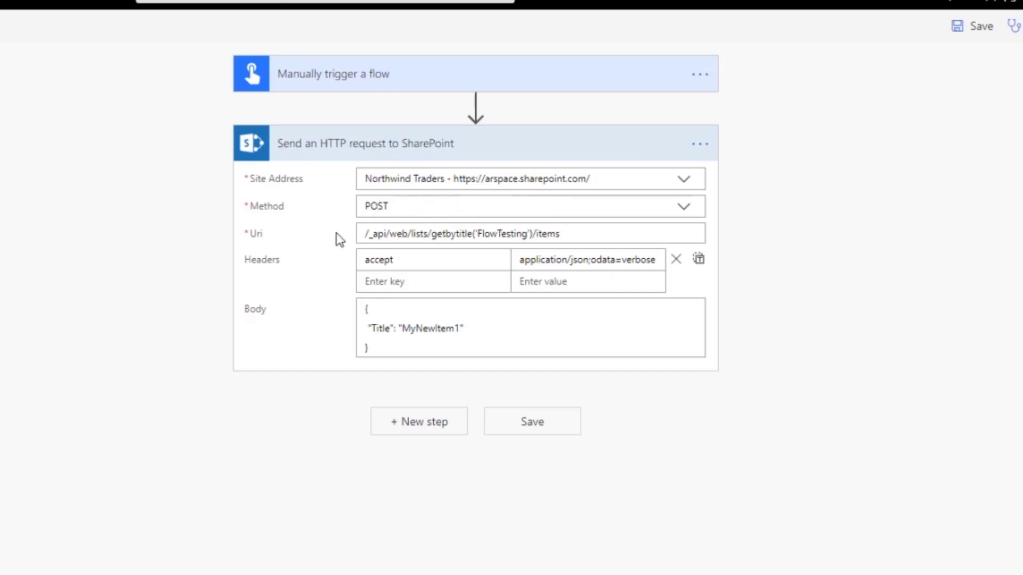
Restore the leading slash in the FlowTesting items Uri and save the flow
{"action": "left_click", "coordinate": [258, 238]}
{"action": "type", "text": "/"}
{"action": "key", "text": "BackSpace"}
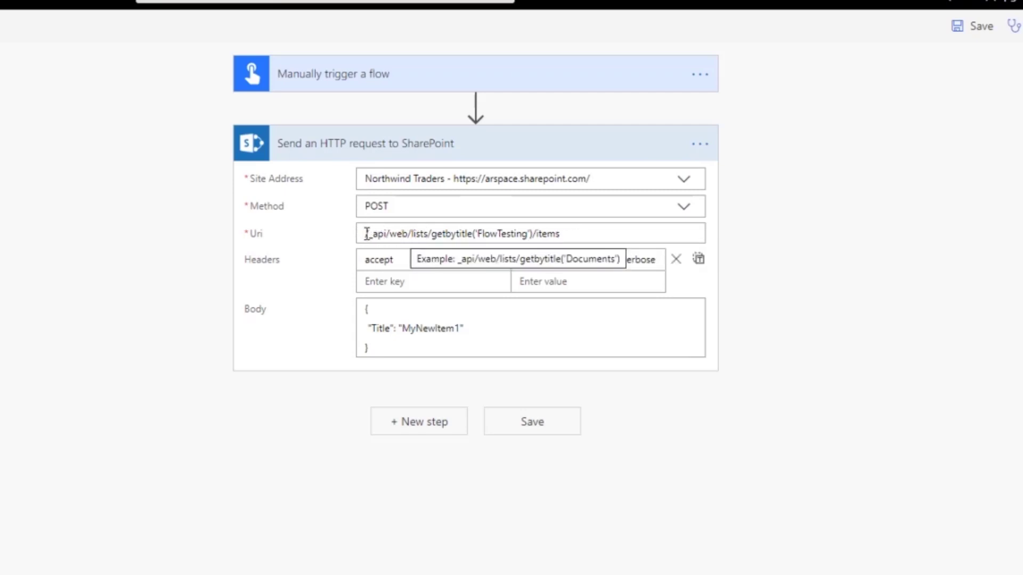
{"action": "type", "text": "/"}
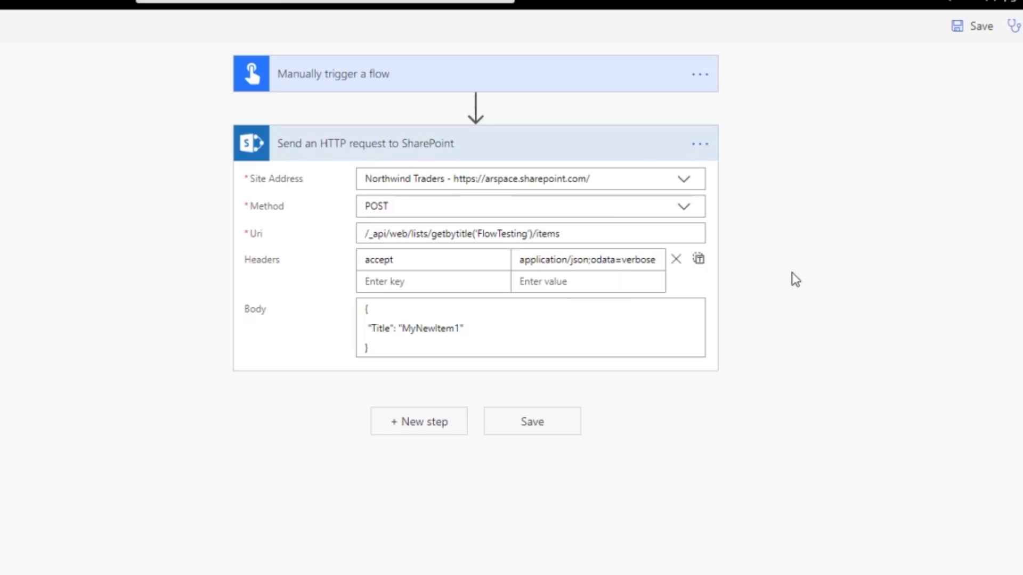
{"action": "left_click", "coordinate": [395, 350]}
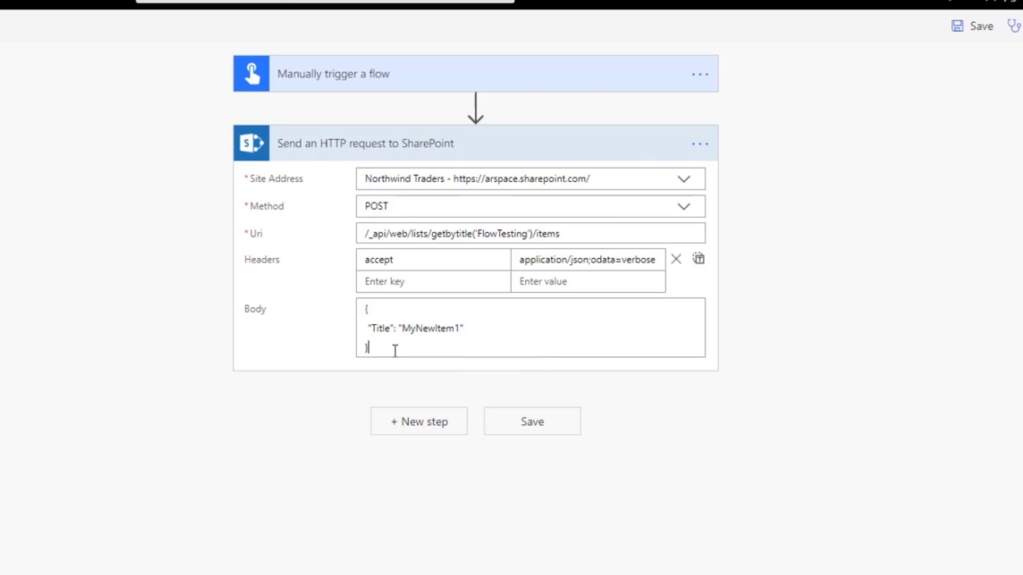
{"action": "left_click", "coordinate": [130, 288]}
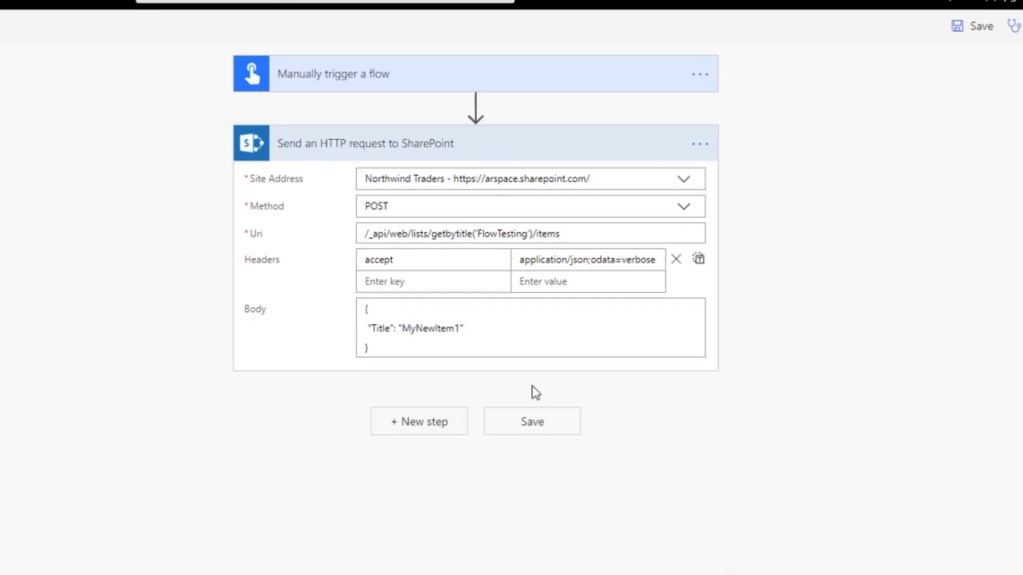
{"action": "left_click", "coordinate": [533, 424]}
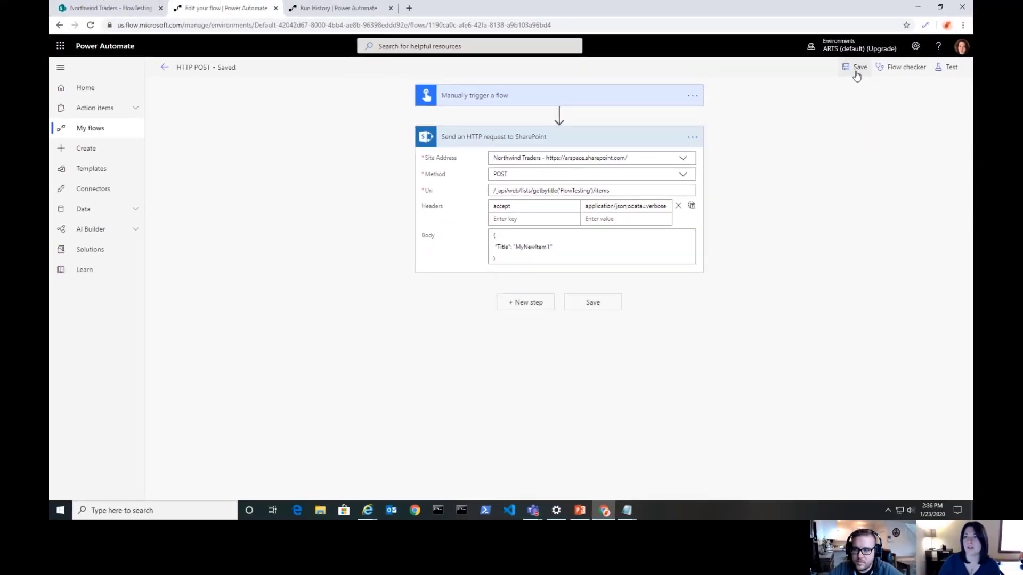
Save, then run a manually triggered test and close the run confirmation
{"action": "left_click", "coordinate": [857, 69]}
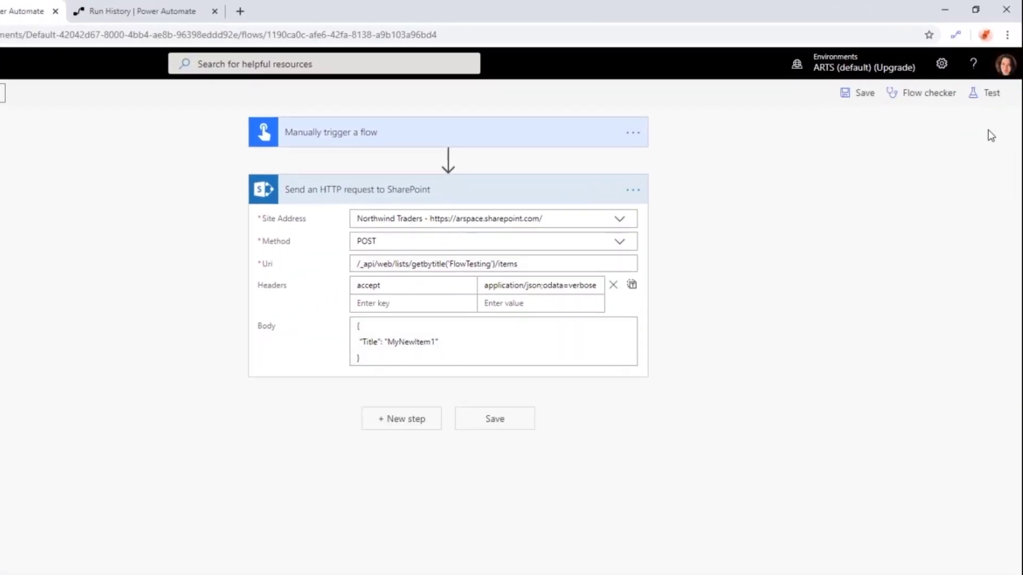
{"action": "left_click", "coordinate": [987, 93]}
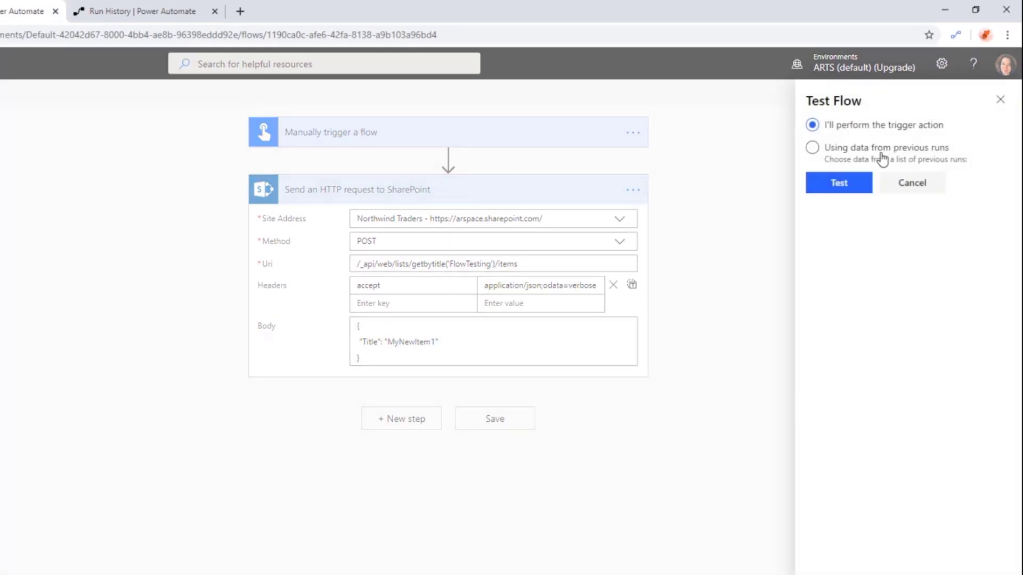
{"action": "left_click", "coordinate": [838, 187]}
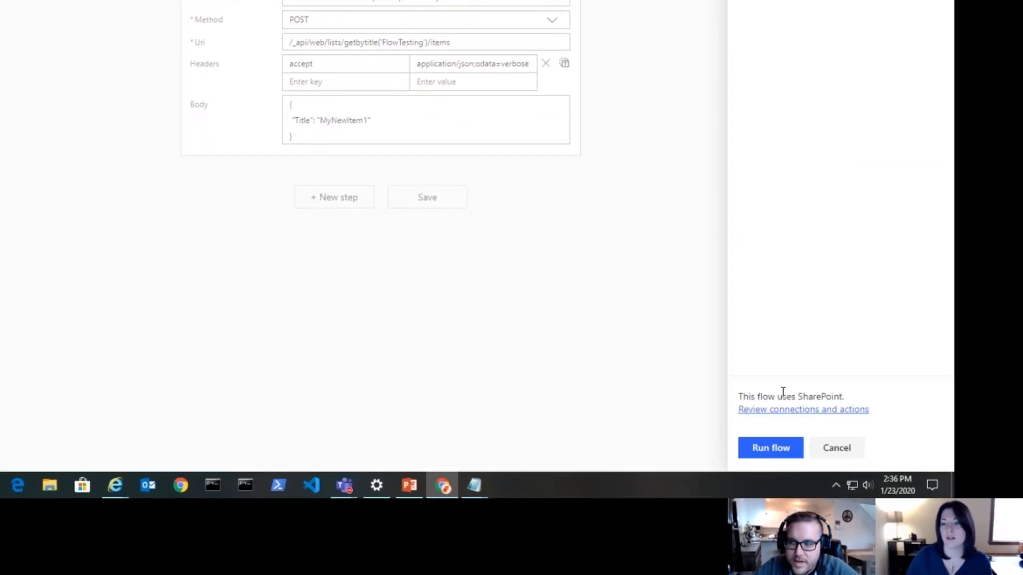
{"action": "left_click", "coordinate": [771, 450]}
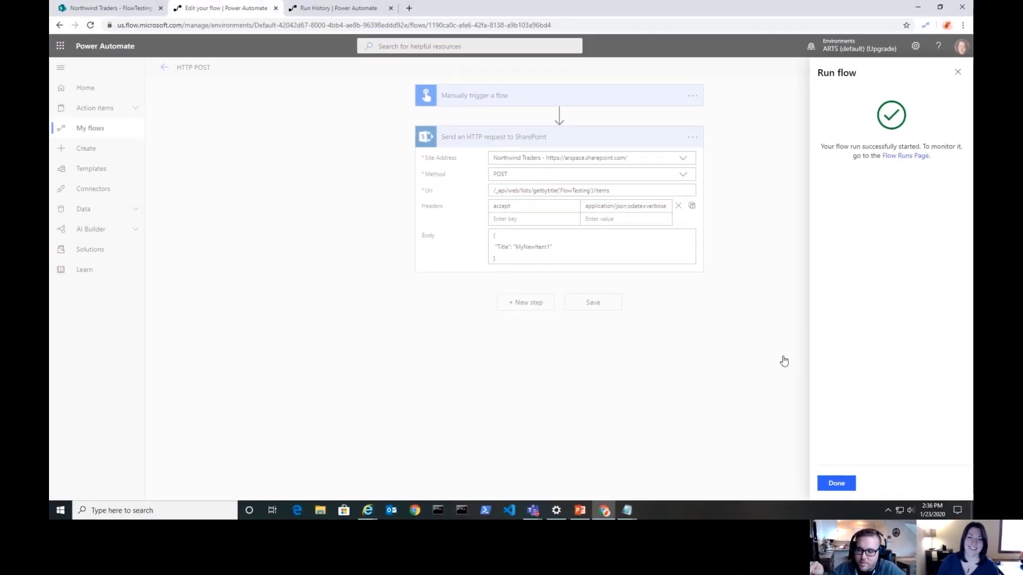
{"action": "left_click", "coordinate": [835, 483]}
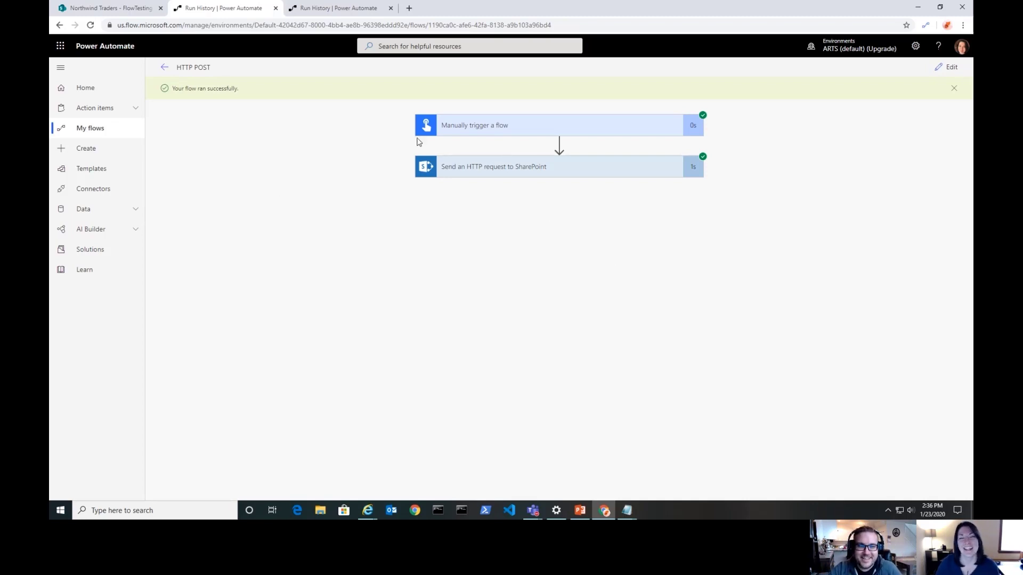
Check FlowTesting for MyNewItem1, then reopen the flow and edit the body after MyNewItem1
{"action": "left_click", "coordinate": [113, 9]}
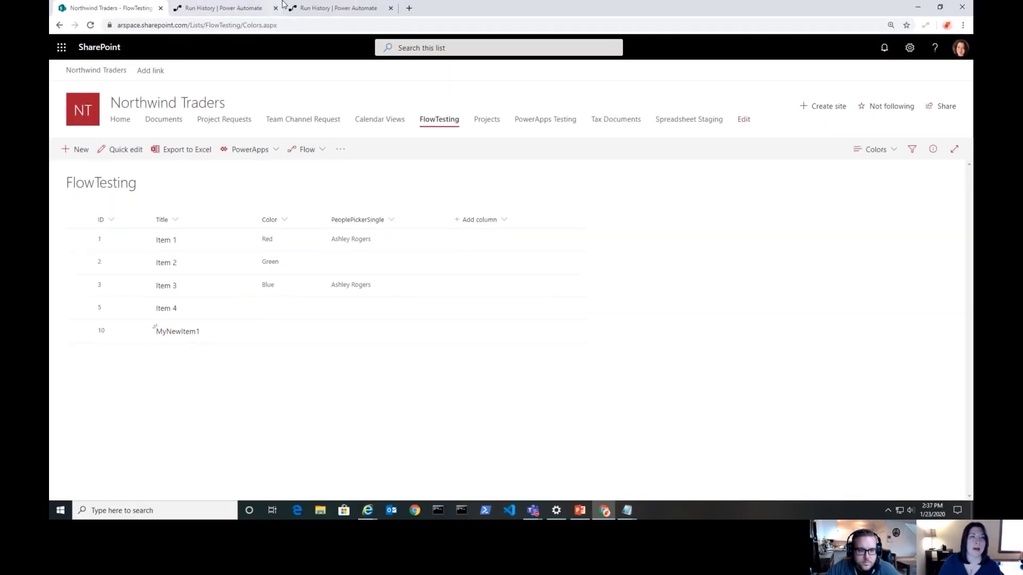
{"action": "left_click", "coordinate": [240, 8]}
{"action": "left_click", "coordinate": [946, 67]}
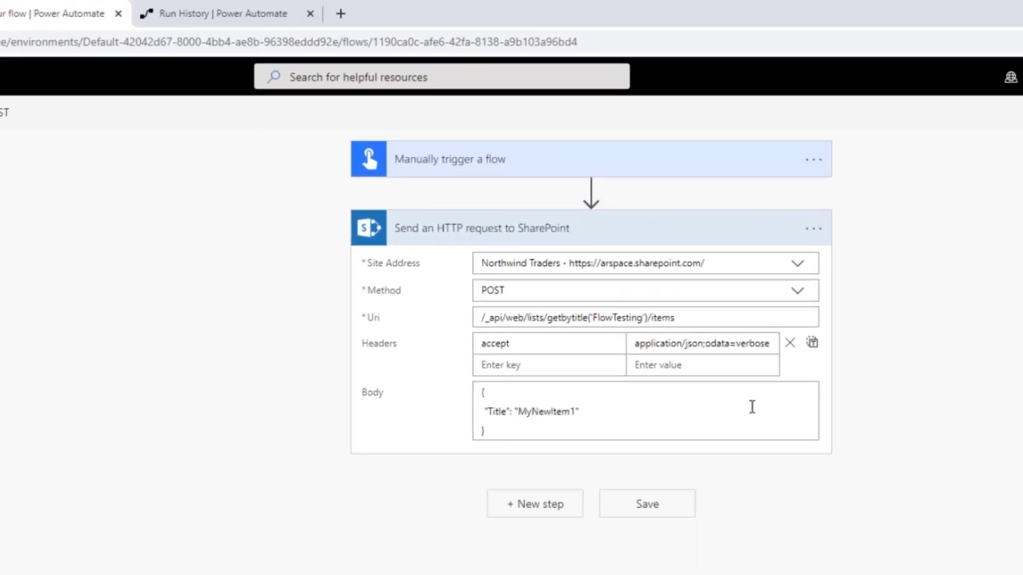
{"action": "left_click", "coordinate": [577, 413]}
Change the body Title to MyNewItem2, add "Color": "Pink", and save
{"action": "key", "text": "BackSpace"}
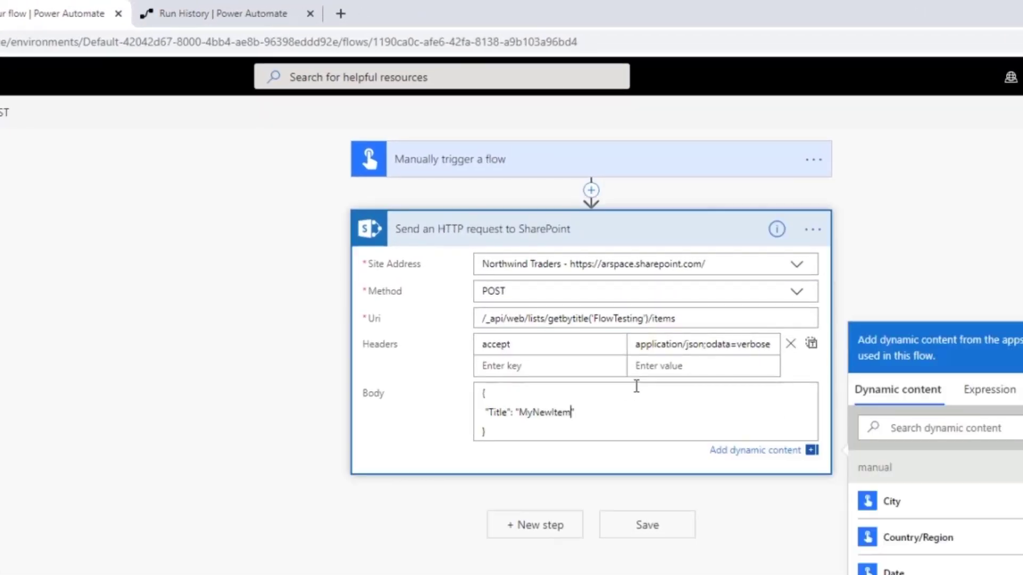
{"action": "type", "text": "2"}
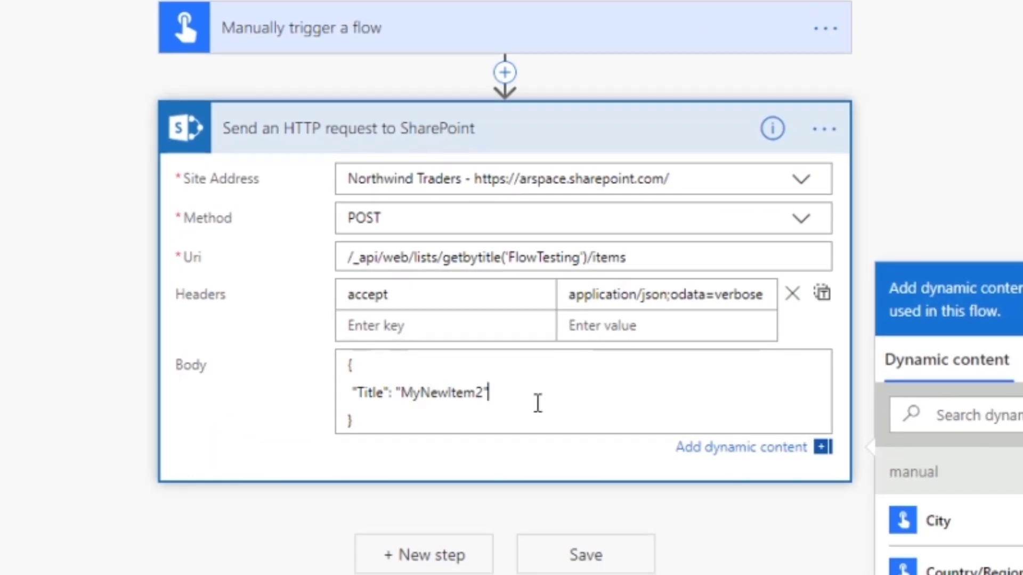
{"action": "type", "text": ","}
{"action": "key", "text": "Return"}
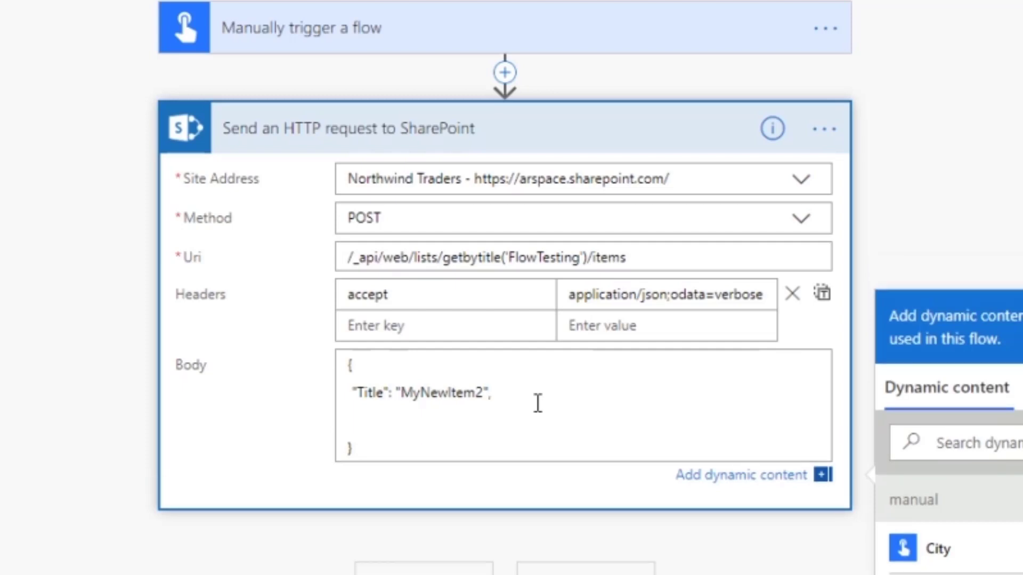
{"action": "type", "text": "\"Color\": \"Pink"}
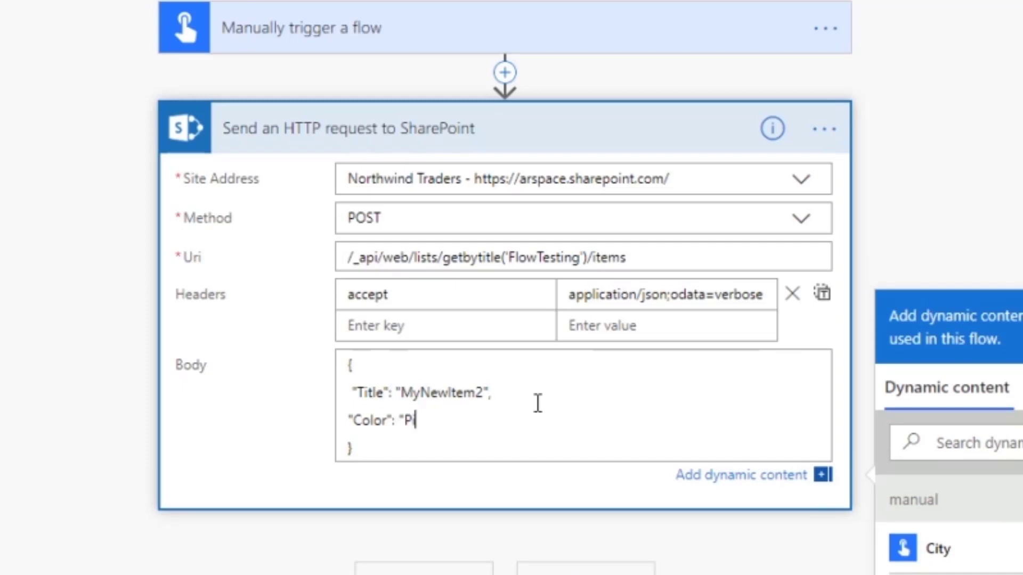
{"action": "type", "text": "\""}
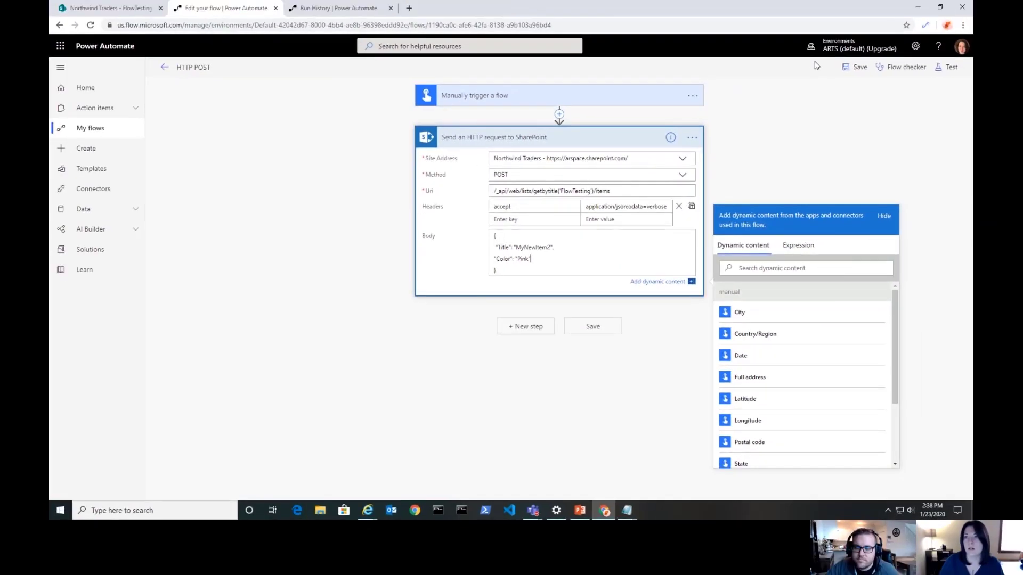
{"action": "left_click", "coordinate": [859, 68]}
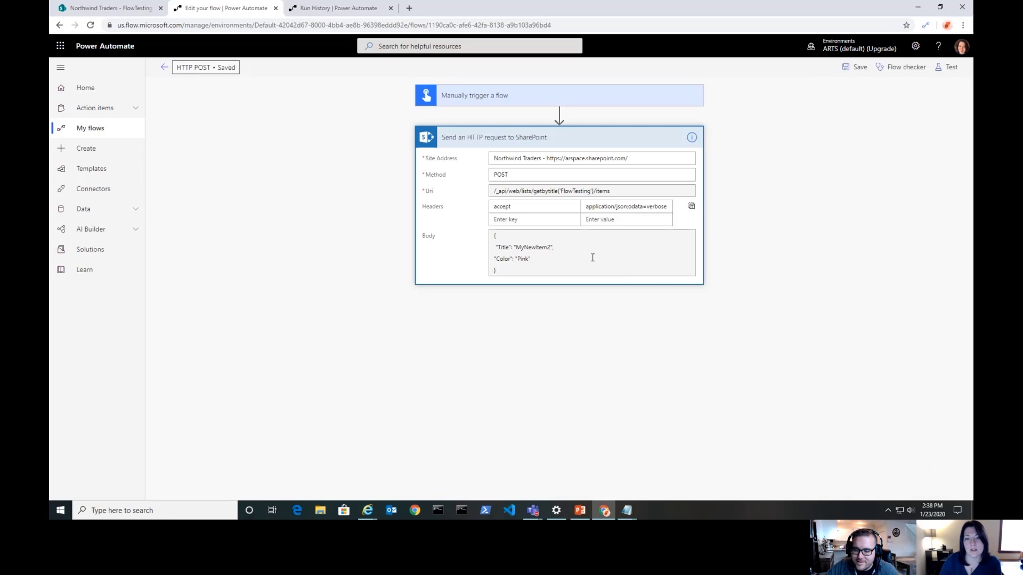
{"action": "left_click", "coordinate": [588, 319]}
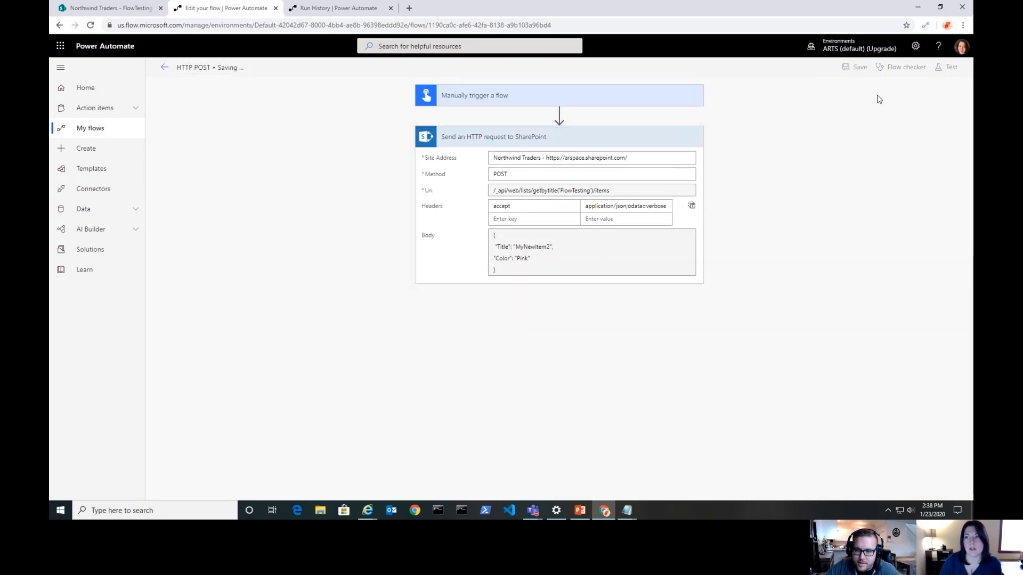
Run a manual test, then view FlowTesting for MyNewItem2 with Color Pink
{"action": "left_click", "coordinate": [950, 68]}
{"action": "left_click", "coordinate": [844, 132]}
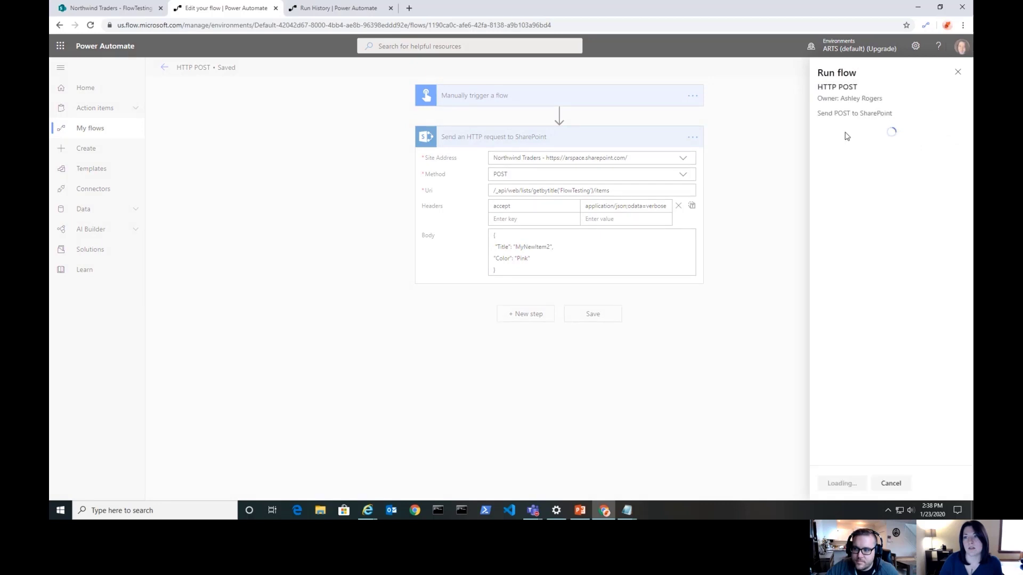
{"action": "left_click", "coordinate": [841, 483]}
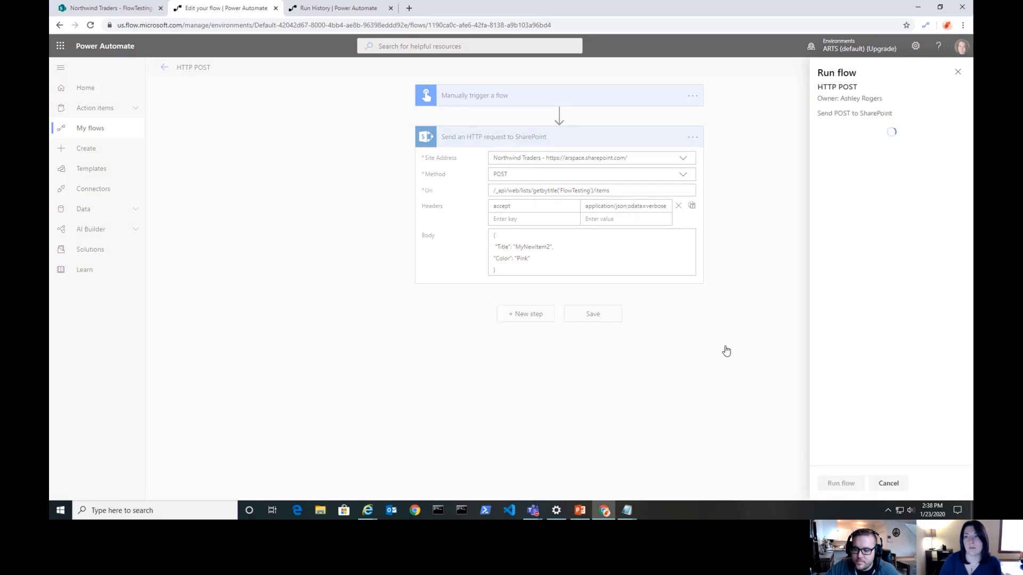
{"action": "left_click", "coordinate": [837, 483]}
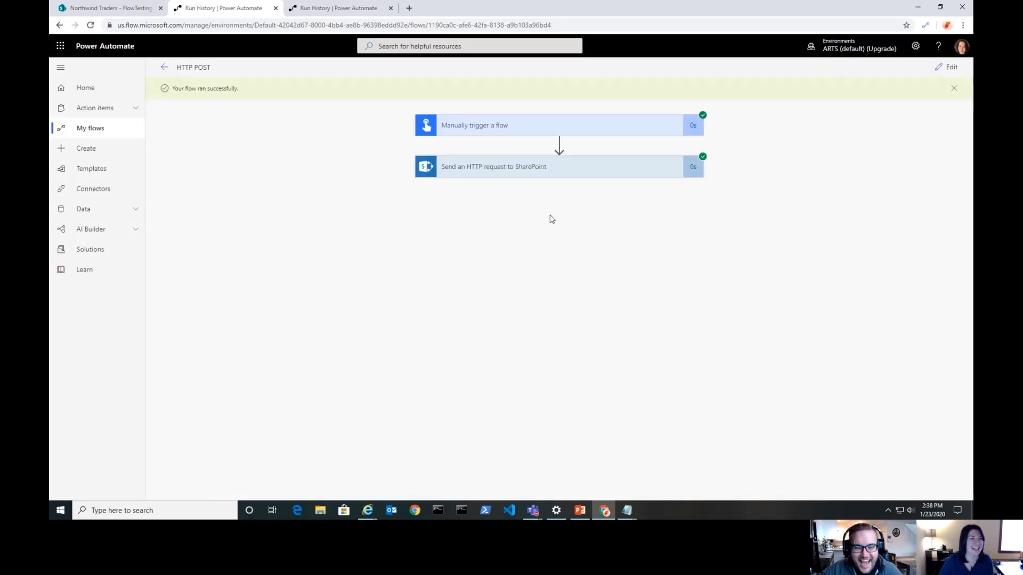
{"action": "left_click", "coordinate": [129, 14]}
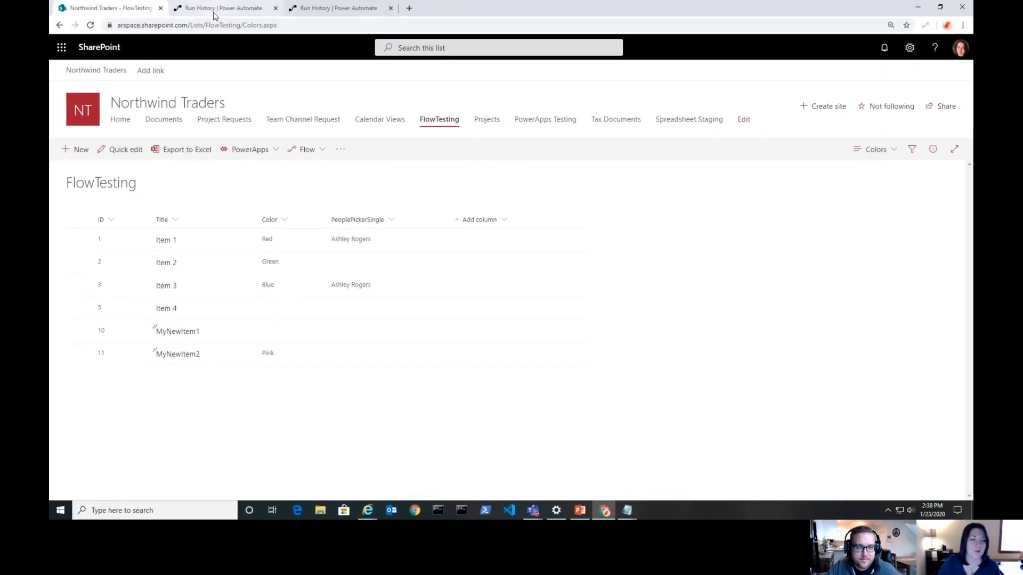
Return to the run result, reopen the flow, and edit the body after Pink
{"action": "left_click", "coordinate": [215, 16]}
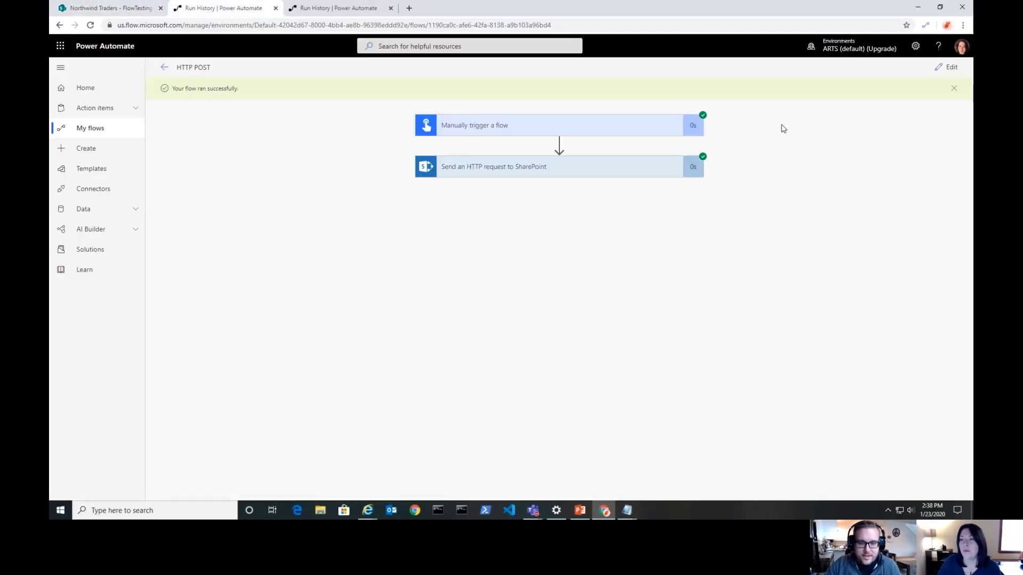
{"action": "left_click", "coordinate": [947, 69]}
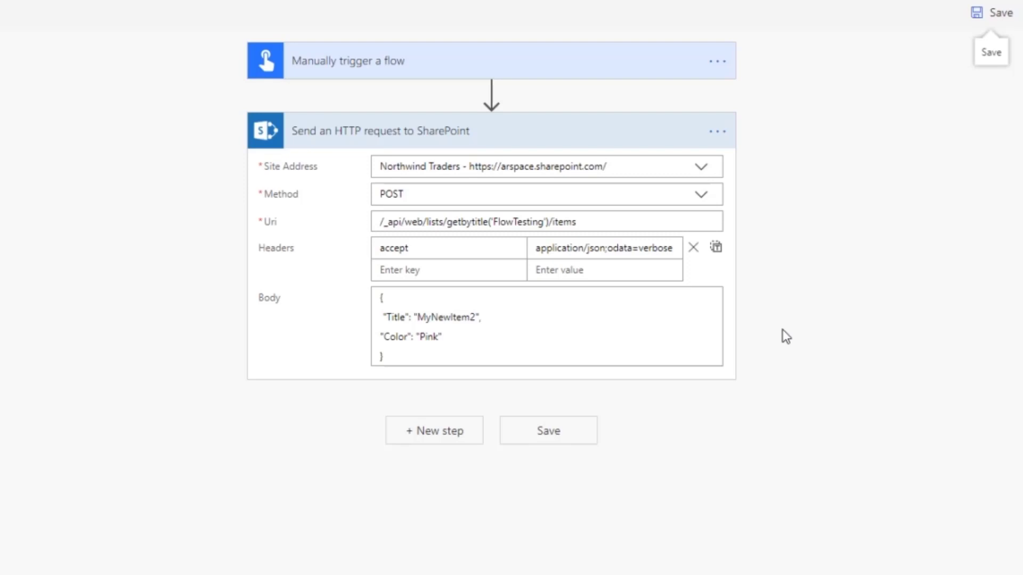
{"action": "left_click", "coordinate": [489, 338]}
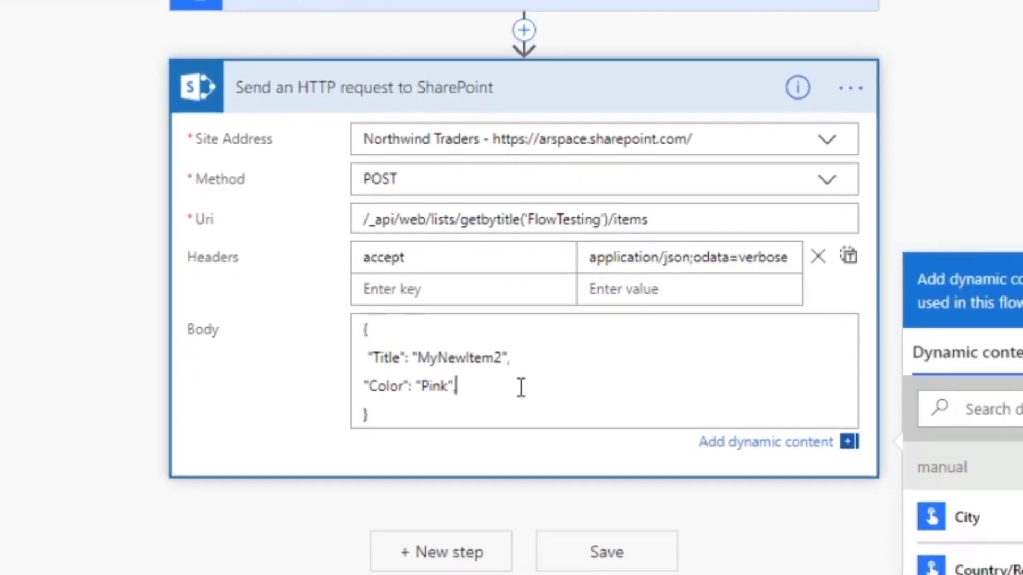
Add a "PeoplePickerSingleId": 6 line after the Color Pink entry in the body
{"action": "type", "text": ","}
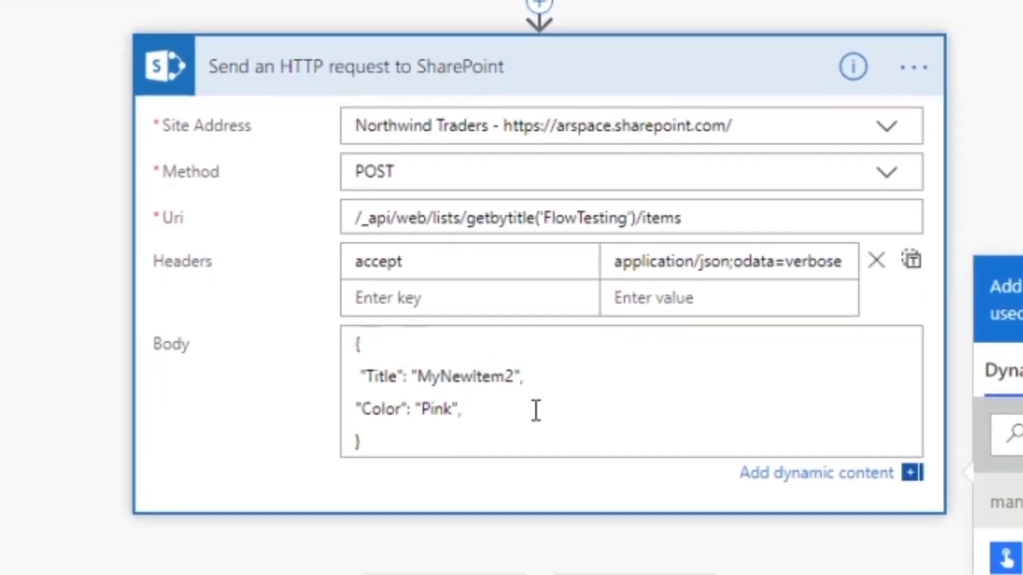
{"action": "key", "text": "Return"}
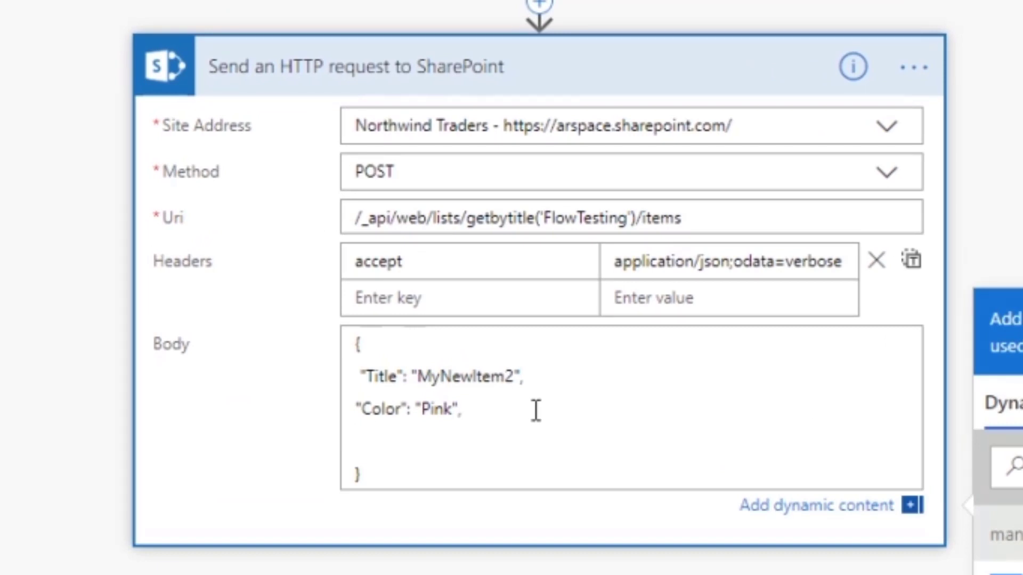
{"action": "type", "text": "\"People"}
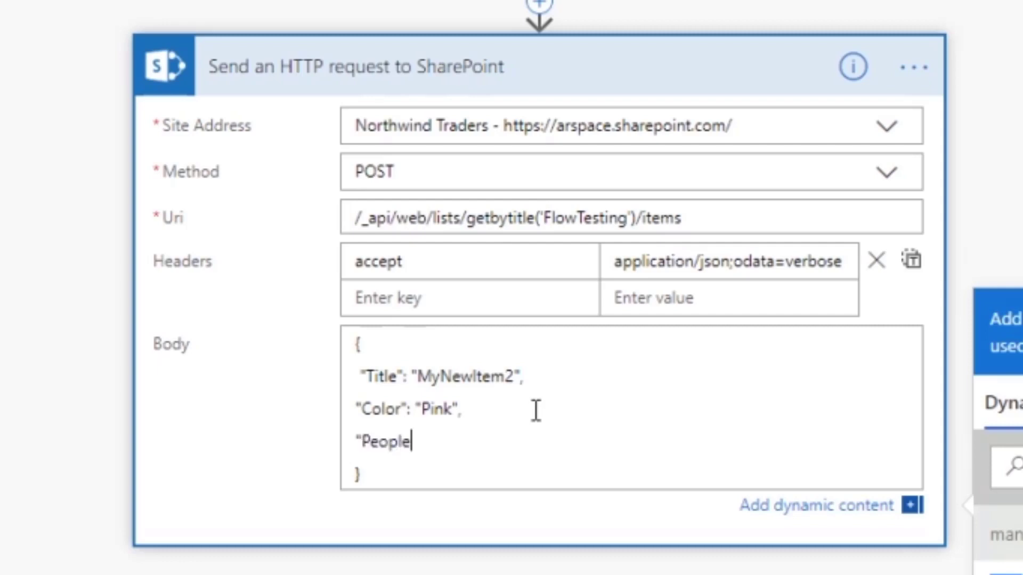
{"action": "type", "text": "Picker"}
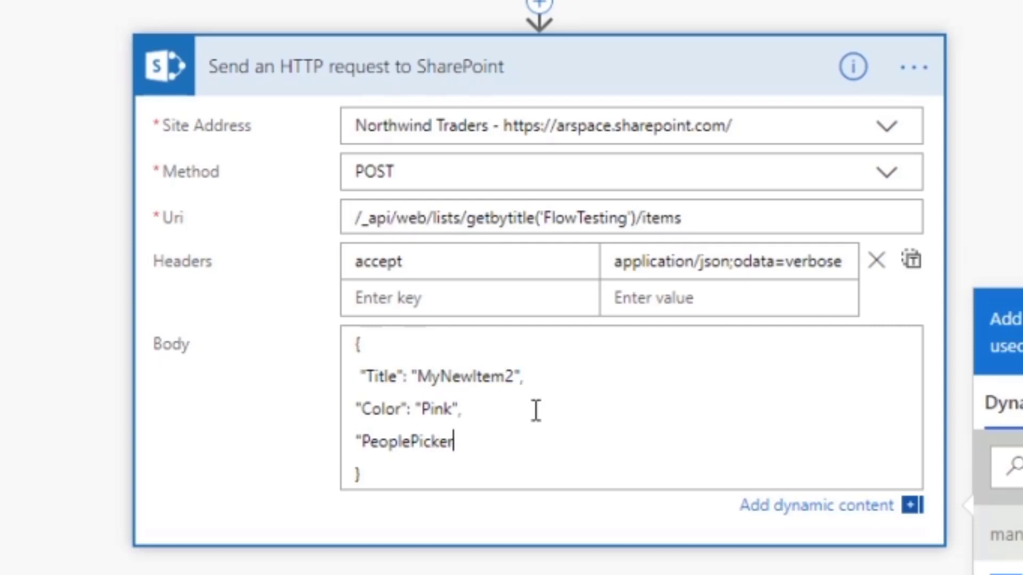
{"action": "type", "text": "Single"}
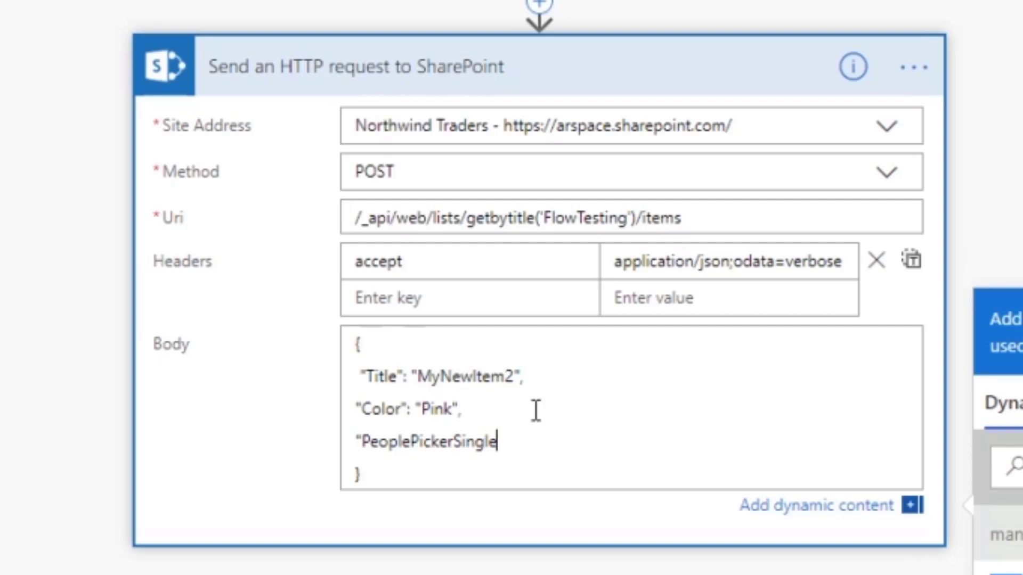
{"action": "type", "text": "Id\": 6"}
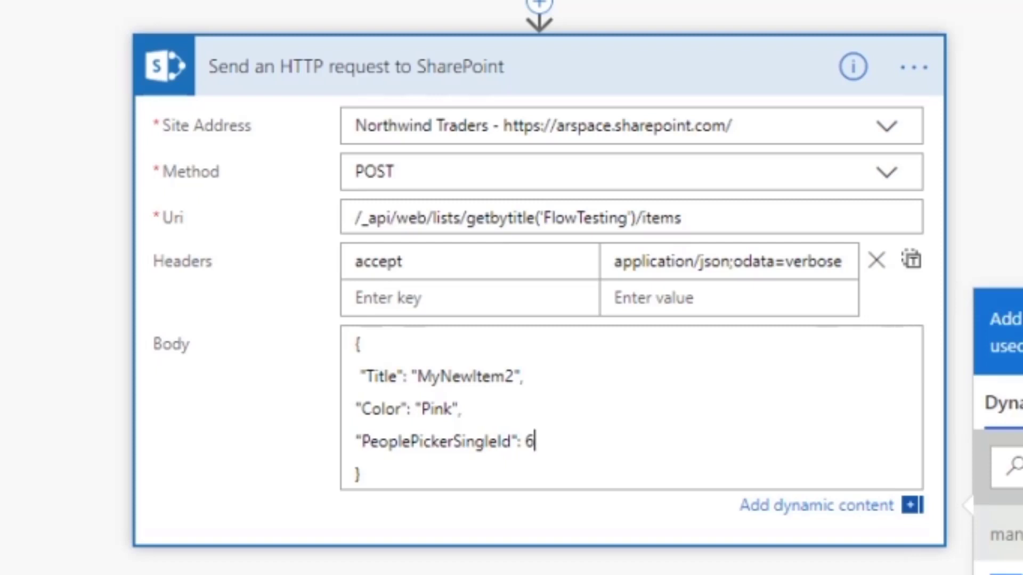
{"action": "left_click", "coordinate": [487, 441]}
{"action": "left_click", "coordinate": [560, 428]}
{"action": "left_click", "coordinate": [583, 441]}
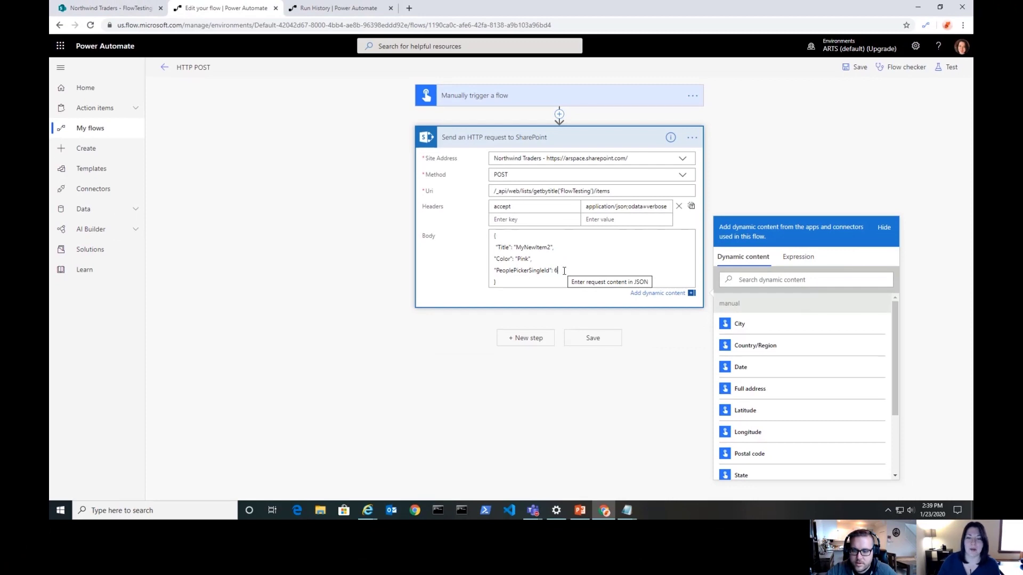
{"action": "left_click", "coordinate": [740, 164]}
Save the flow, run a manually triggered test, and dismiss the success message
{"action": "left_click", "coordinate": [854, 67]}
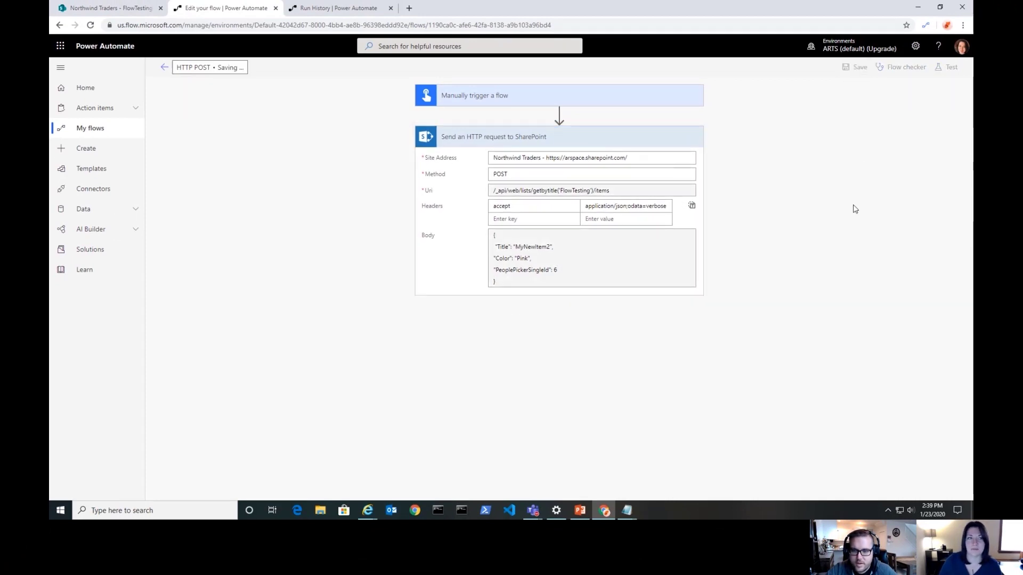
{"action": "left_click", "coordinate": [949, 68]}
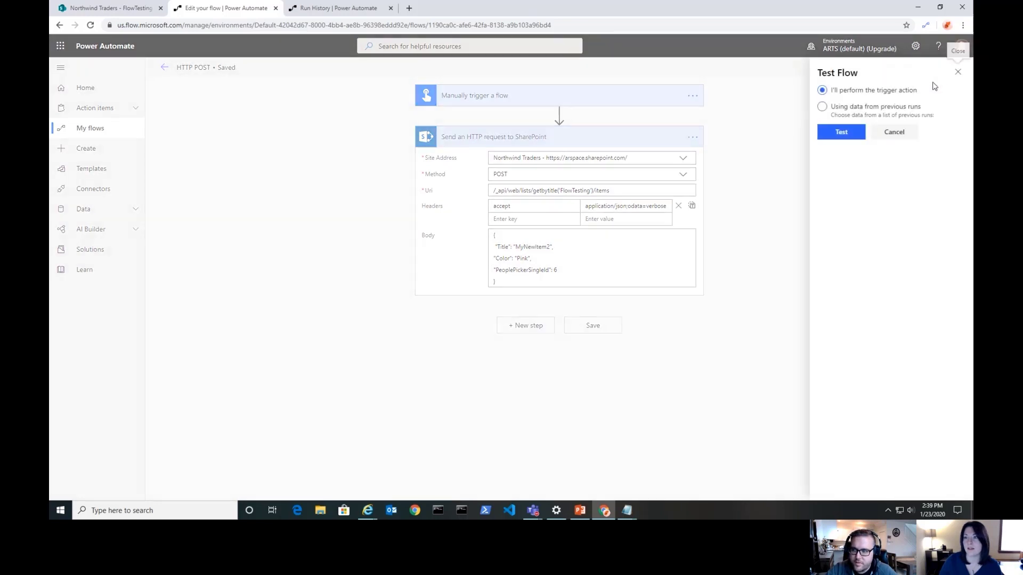
{"action": "left_click", "coordinate": [957, 74]}
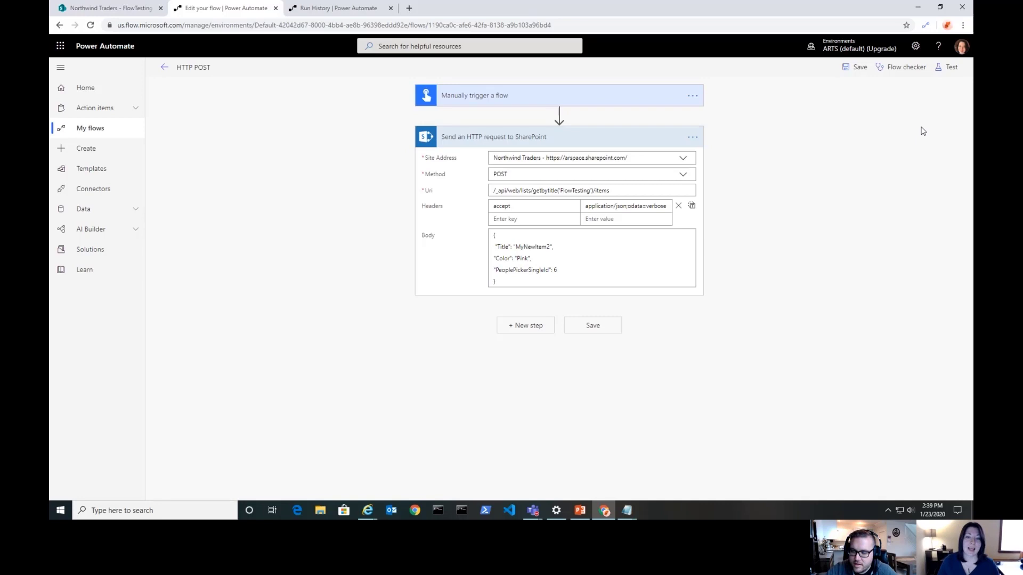
{"action": "left_click", "coordinate": [946, 68]}
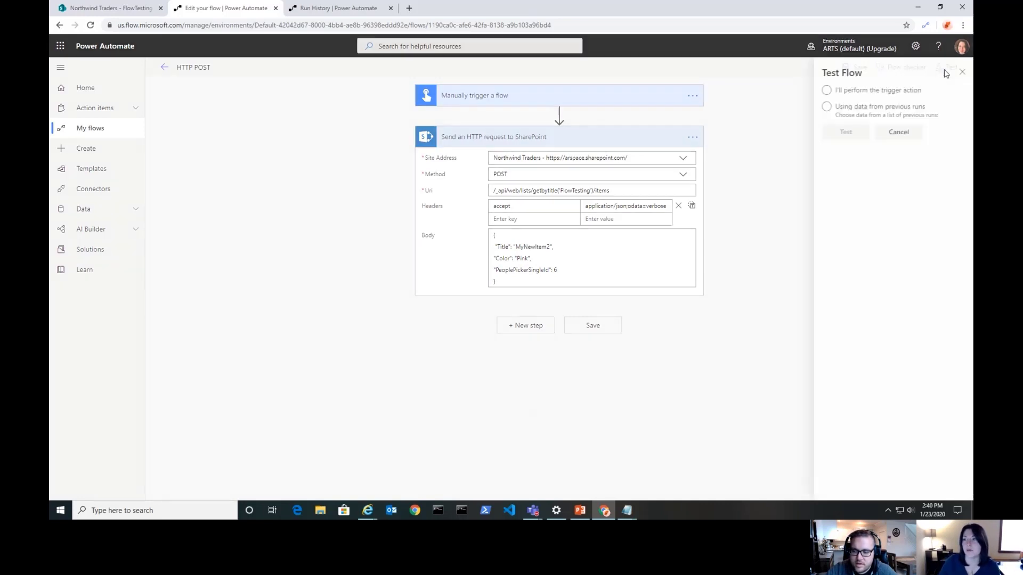
{"action": "left_click", "coordinate": [890, 93]}
{"action": "left_click", "coordinate": [860, 132]}
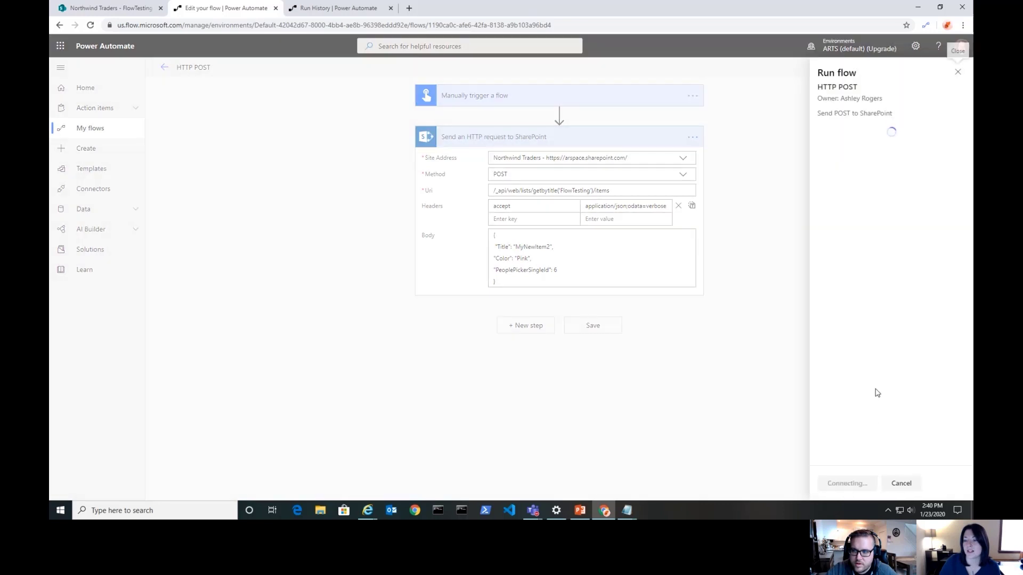
{"action": "left_click", "coordinate": [851, 483]}
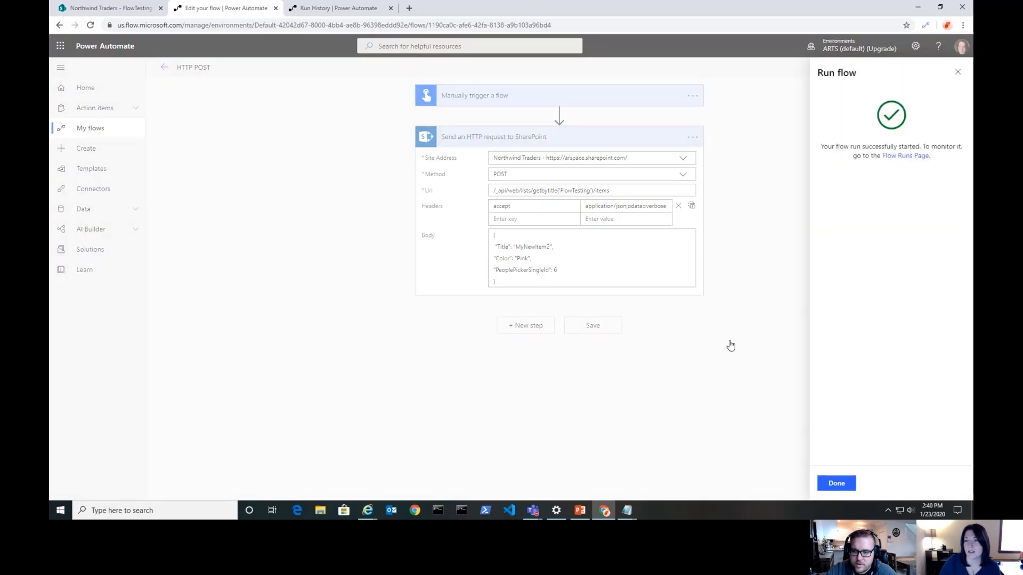
{"action": "left_click", "coordinate": [848, 483]}
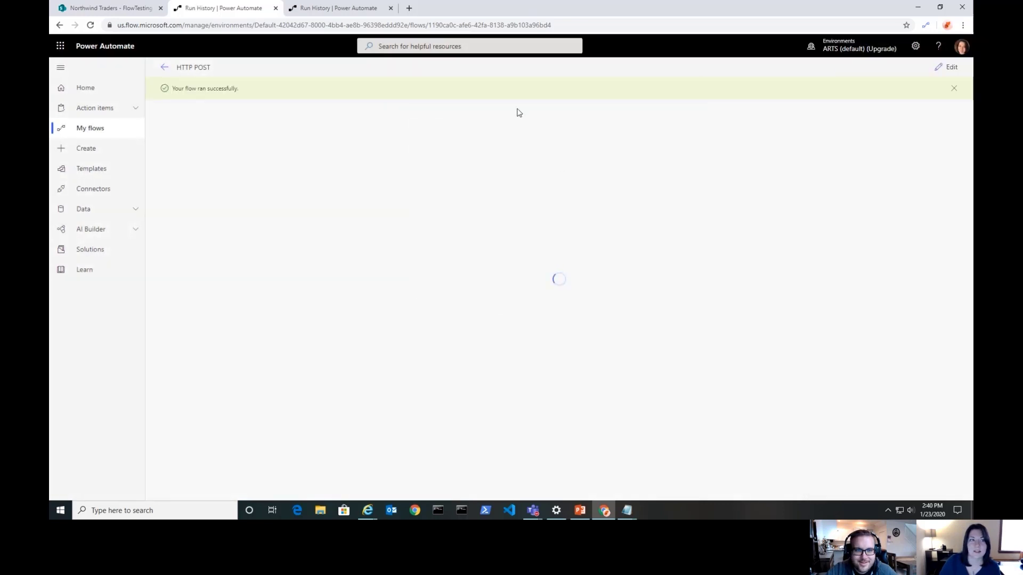
Verify FlowTesting item 12, MyNewItem2 (Pink, person set), then expand the run's HTTP request step
{"action": "left_click", "coordinate": [105, 7]}
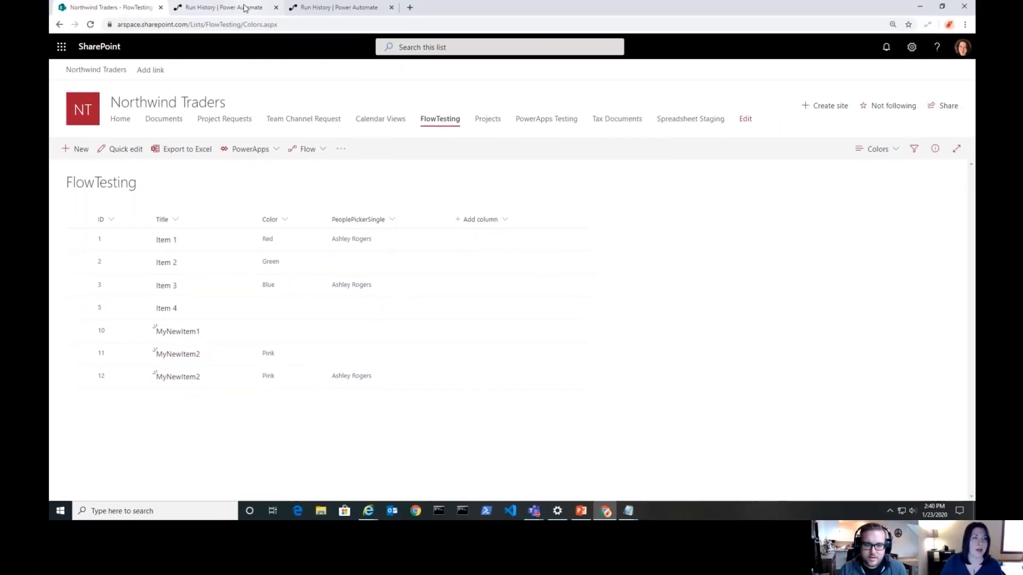
{"action": "left_click", "coordinate": [242, 8]}
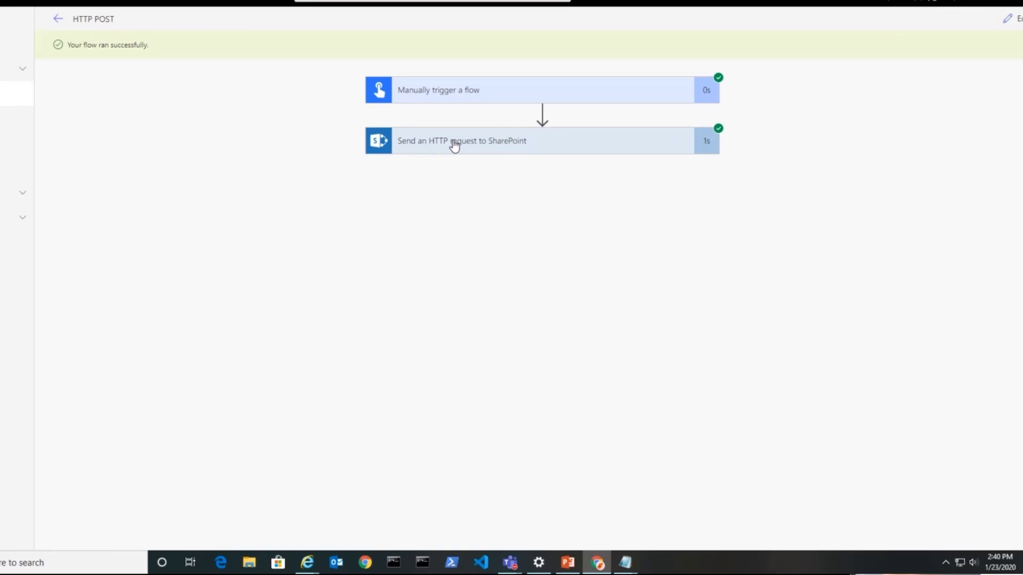
{"action": "left_click", "coordinate": [482, 166]}
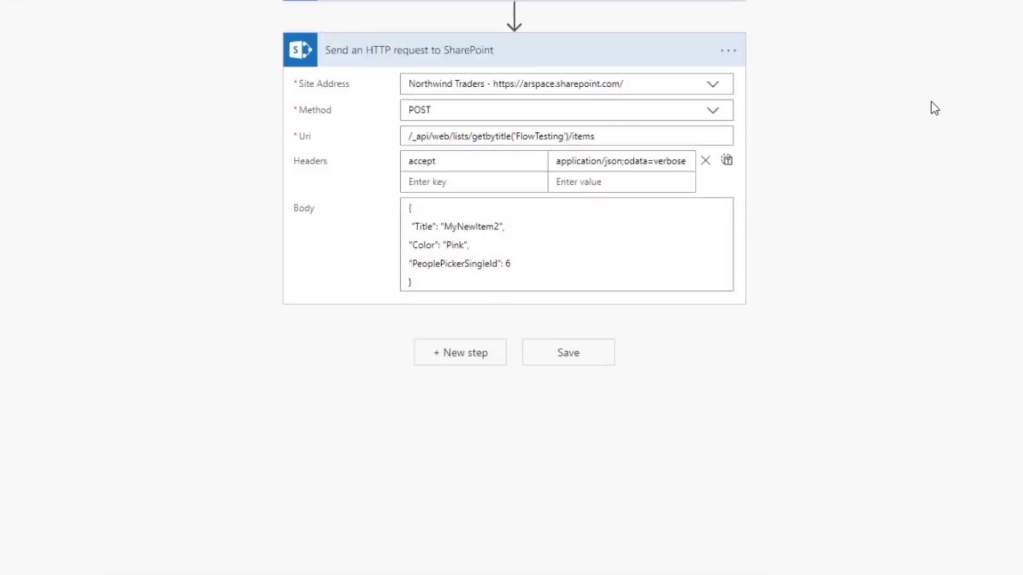
{"action": "left_click", "coordinate": [513, 262]}
{"action": "type", "text": ","}
{"action": "left_click", "coordinate": [546, 350]}
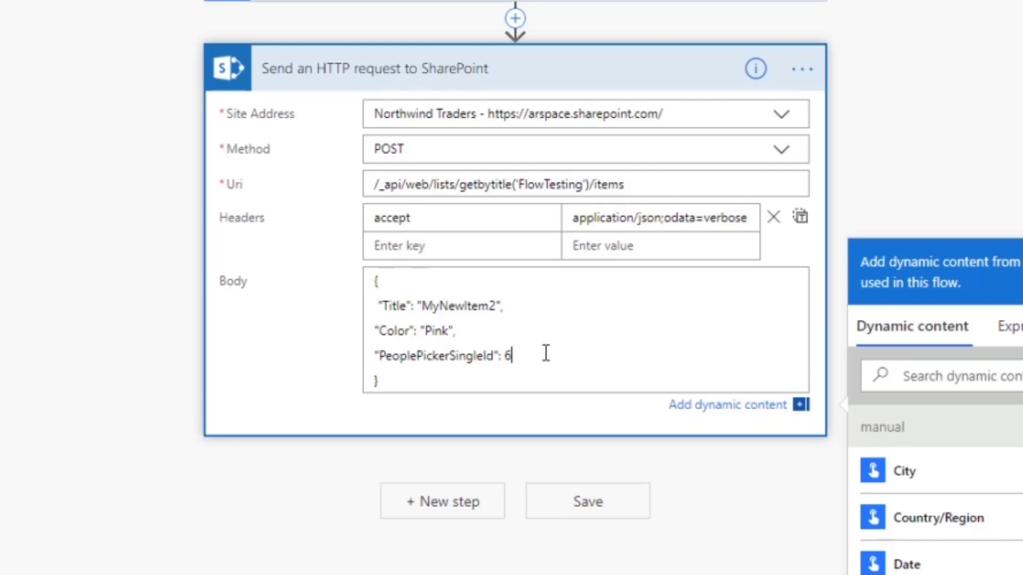
{"action": "left_click", "coordinate": [506, 379]}
{"action": "left_click", "coordinate": [922, 155]}
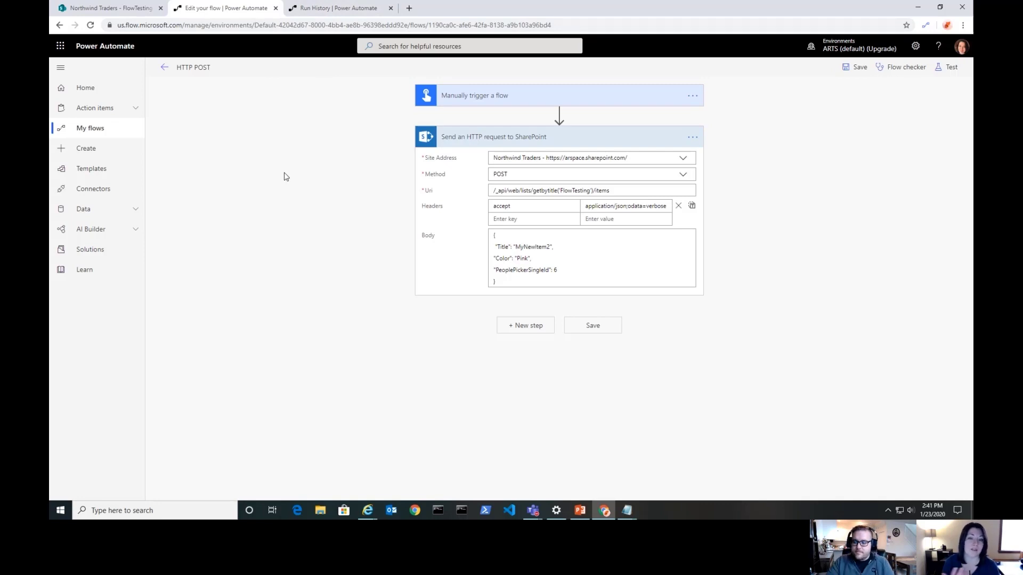
Open the HTTP GET run details and scroll to the HTTP step's output Body
{"action": "left_click", "coordinate": [341, 10]}
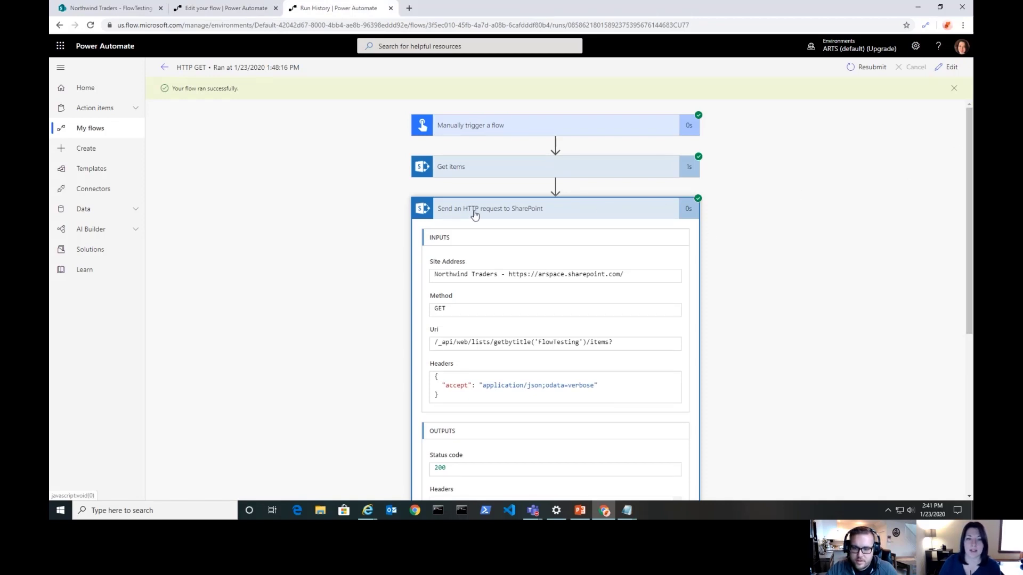
{"action": "left_click_drag", "start_coordinate": [963, 145], "coordinate": [964, 261]}
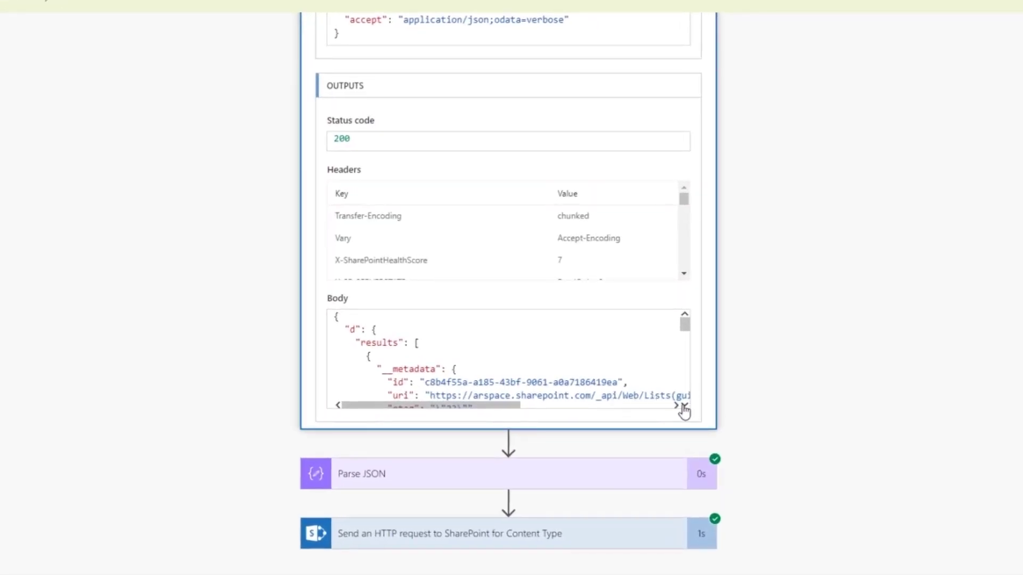
{"action": "scroll", "coordinate": [684, 410], "scroll_direction": "down", "scroll_amount": 1}
{"action": "scroll", "coordinate": [684, 410], "scroll_direction": "down", "scroll_amount": 1}
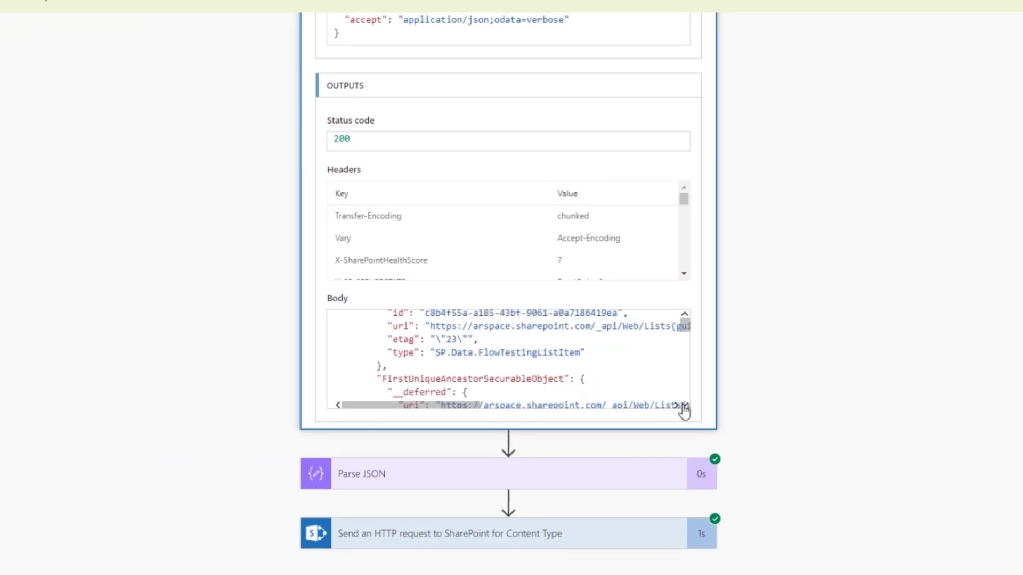
{"action": "scroll", "coordinate": [684, 410], "scroll_direction": "down", "scroll_amount": 1}
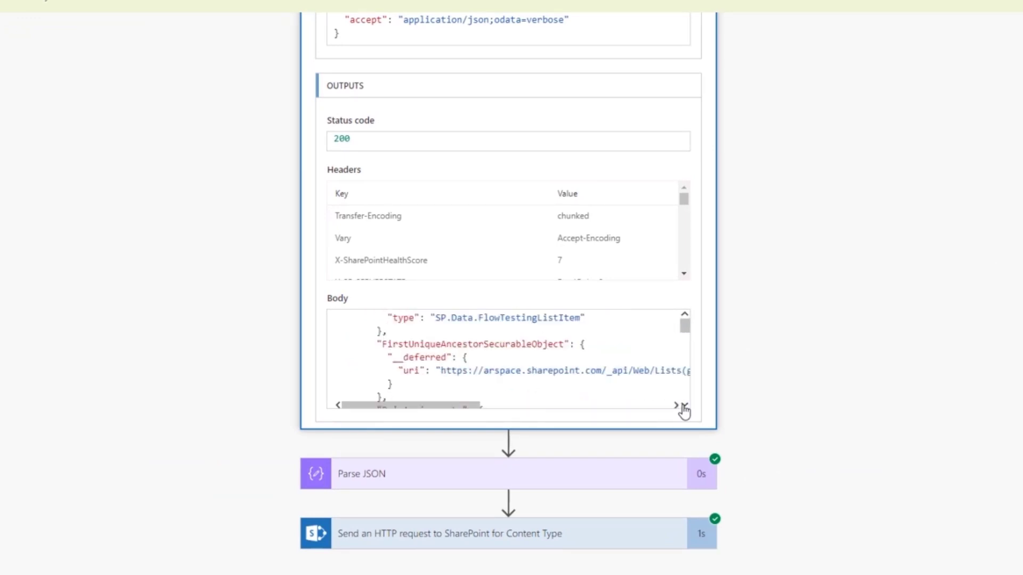
{"action": "scroll", "coordinate": [684, 410], "scroll_direction": "down", "scroll_amount": 9}
{"action": "scroll", "coordinate": [684, 410], "scroll_direction": "down", "scroll_amount": 8}
{"action": "scroll", "coordinate": [685, 410], "scroll_direction": "down", "scroll_amount": 4}
{"action": "scroll", "coordinate": [685, 341], "scroll_direction": "down", "scroll_amount": 3}
{"action": "scroll", "coordinate": [684, 341], "scroll_direction": "up", "scroll_amount": 3}
Highlight the PeoplePickerSingleId key and its value 6 in the response body
{"action": "left_click_drag", "start_coordinate": [382, 332], "coordinate": [484, 333]}
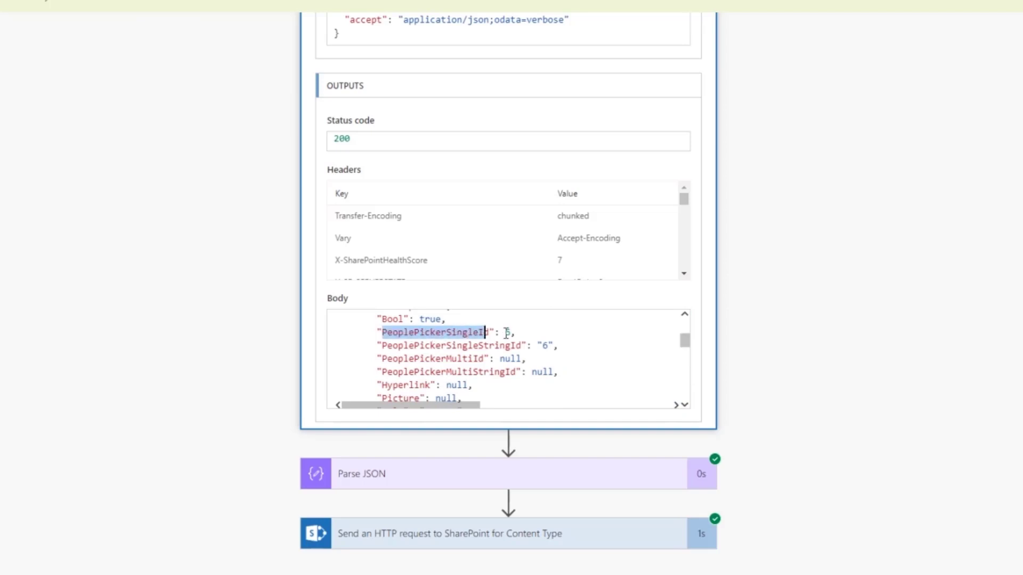
{"action": "left_click", "coordinate": [510, 333]}
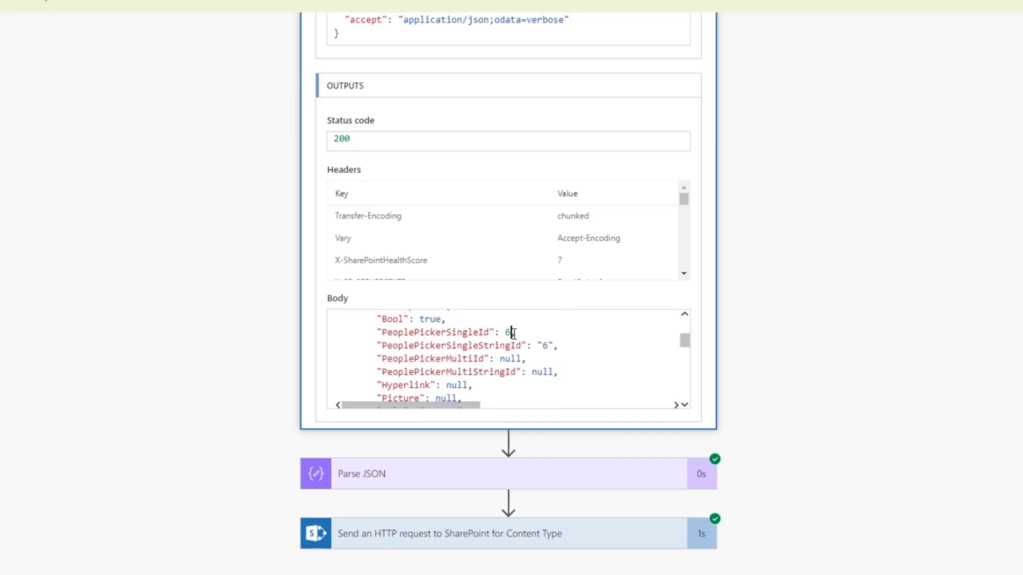
{"action": "left_click_drag", "start_coordinate": [511, 332], "coordinate": [505, 332]}
{"action": "left_click", "coordinate": [501, 358]}
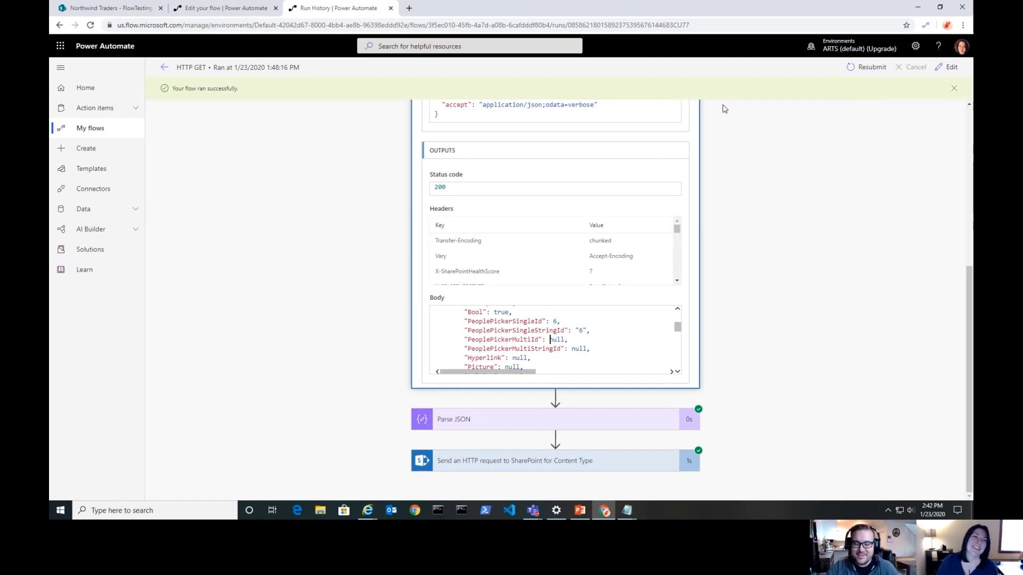
Return to the HTTP POST flow editor and step through the request body's Title and Color lines
{"action": "left_click", "coordinate": [231, 9]}
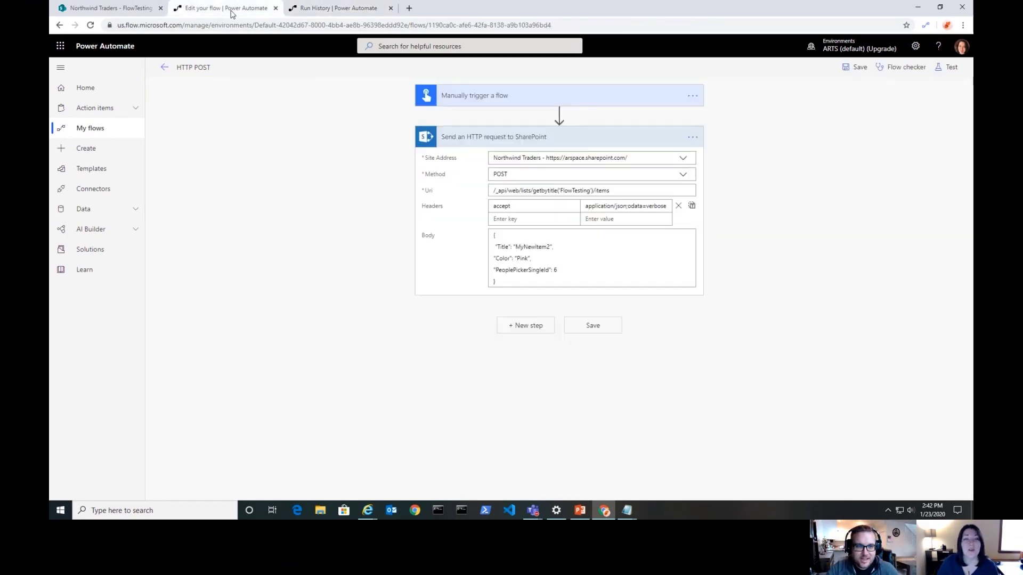
{"action": "left_click", "coordinate": [531, 282]}
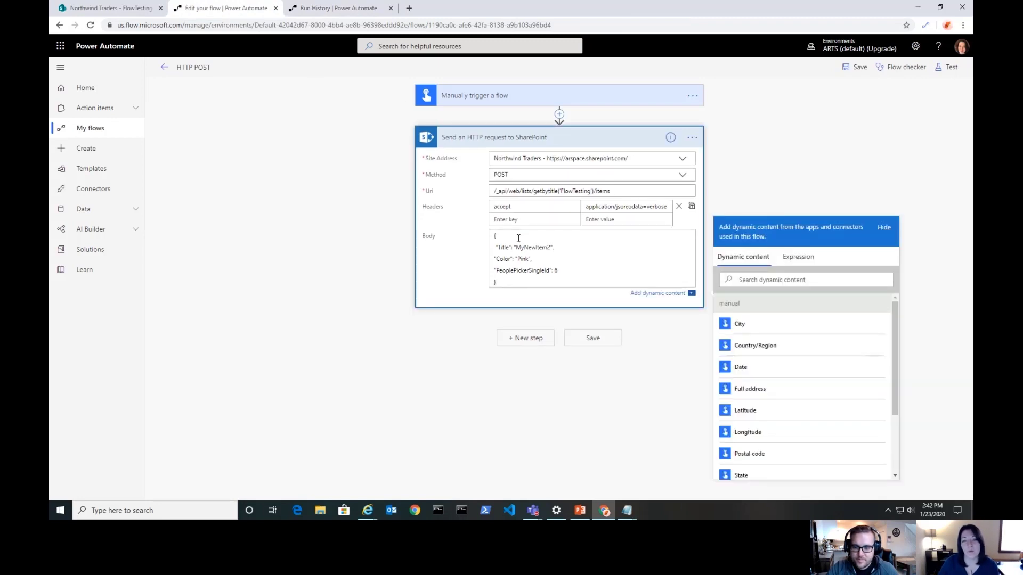
{"action": "left_click", "coordinate": [573, 246]}
{"action": "left_click", "coordinate": [559, 256]}
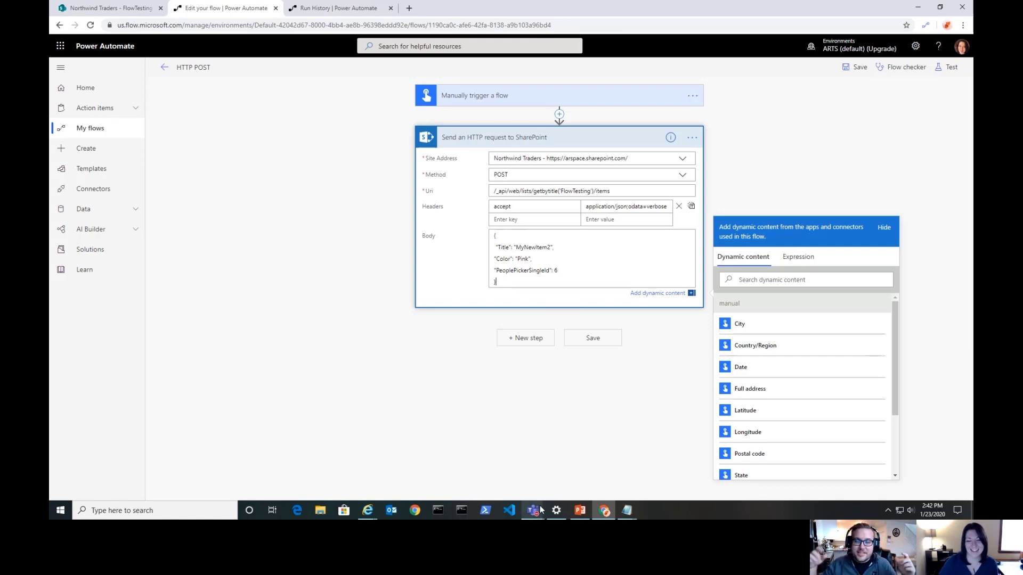
Stop sharing the screen from the Teams call window
{"action": "mouse_move", "coordinate": [534, 509]}
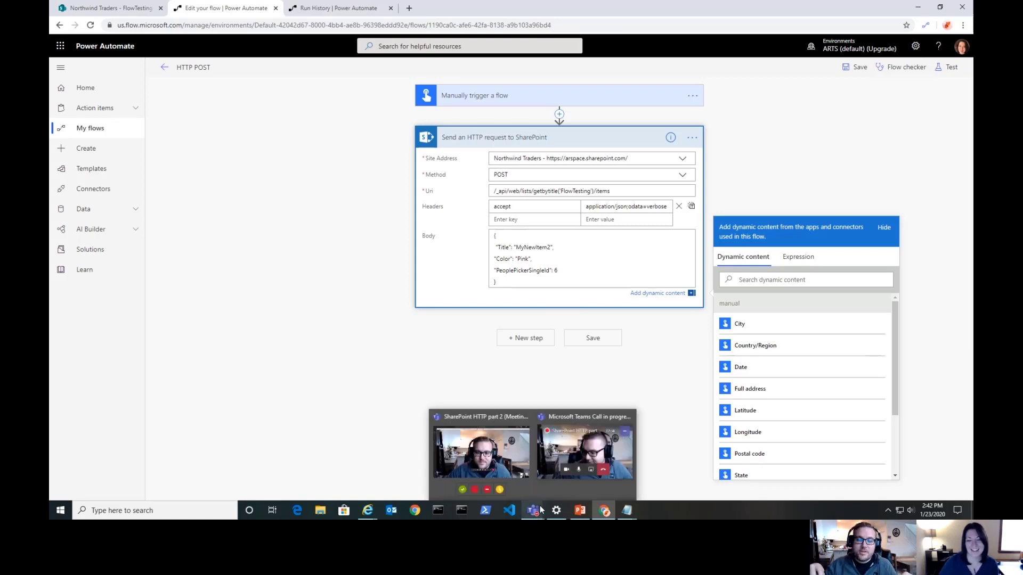
{"action": "left_click", "coordinate": [596, 432]}
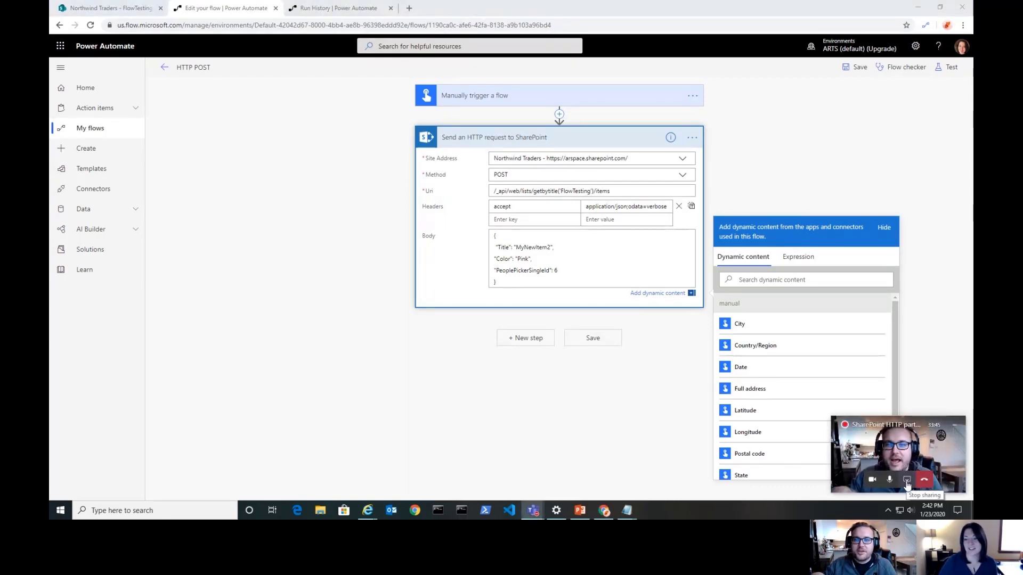
{"action": "left_click", "coordinate": [907, 485]}
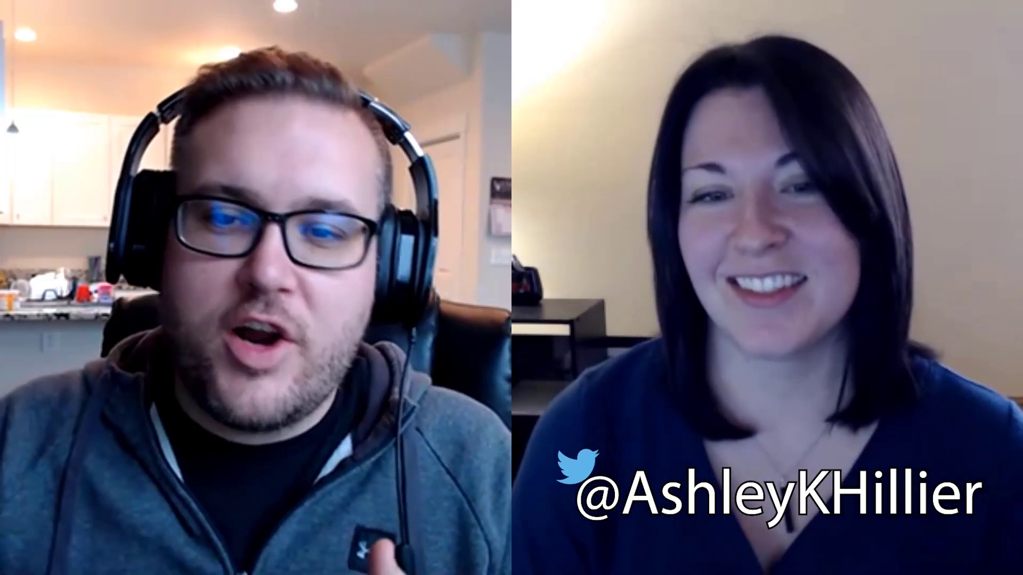